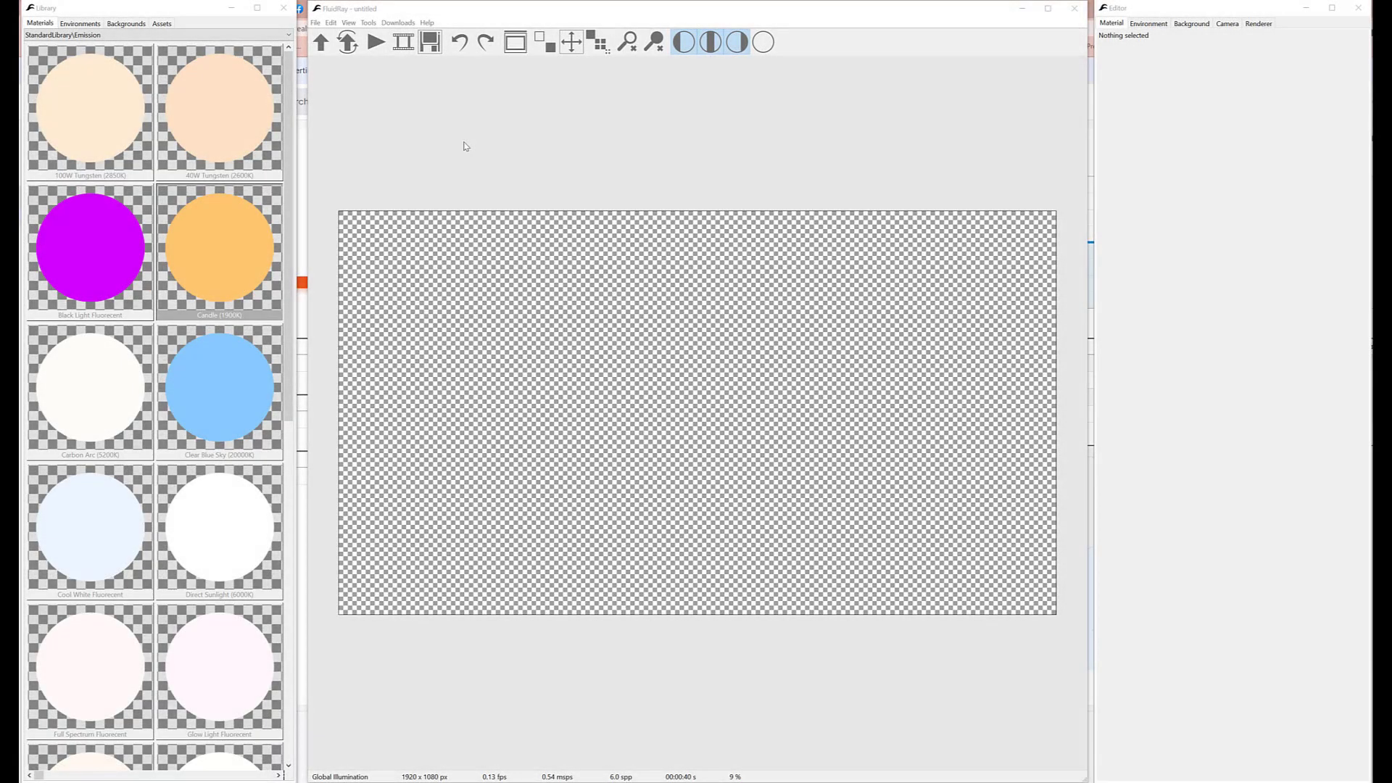
# Step: Import the lamp.skp model from the Basic folder into the empty scene
pyautogui.click(321, 42)
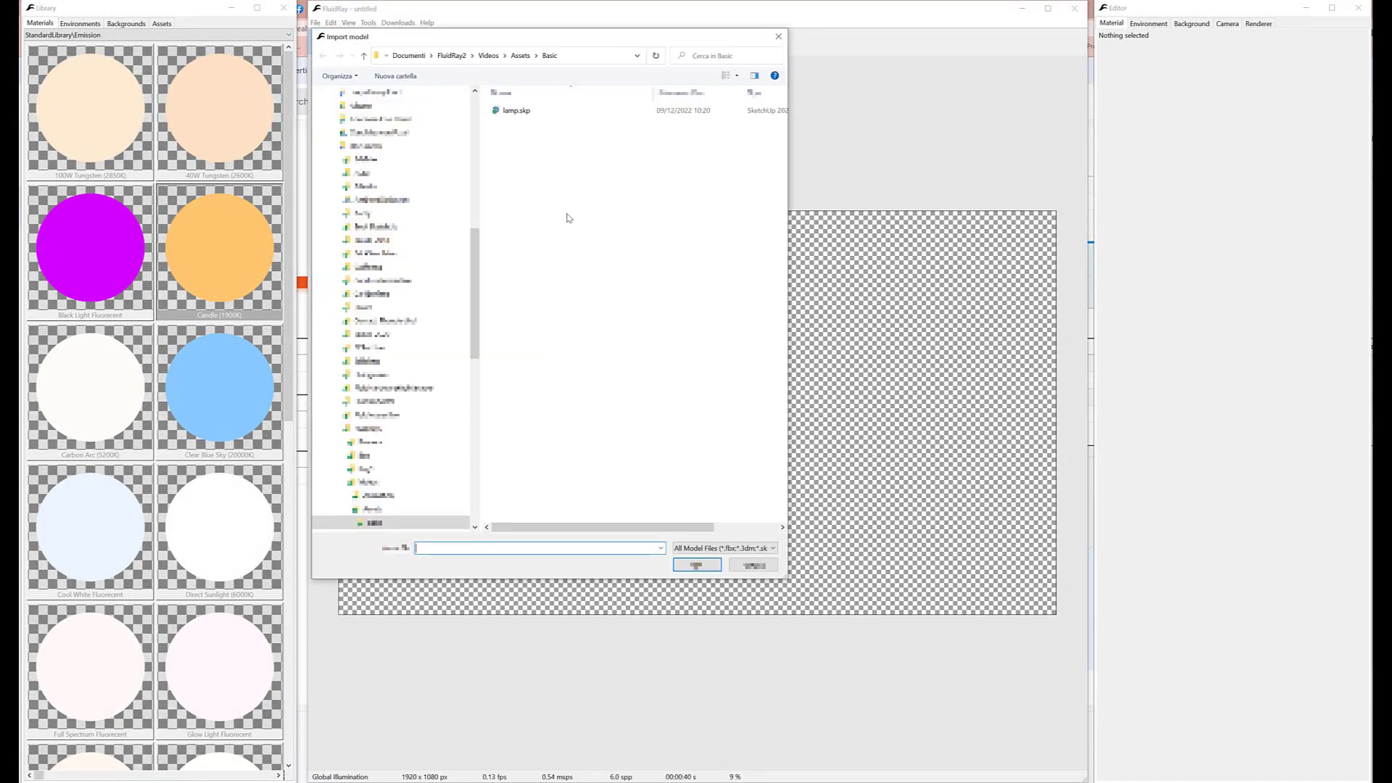
pyautogui.click(510, 113)
pyautogui.doubleClick(510, 112)
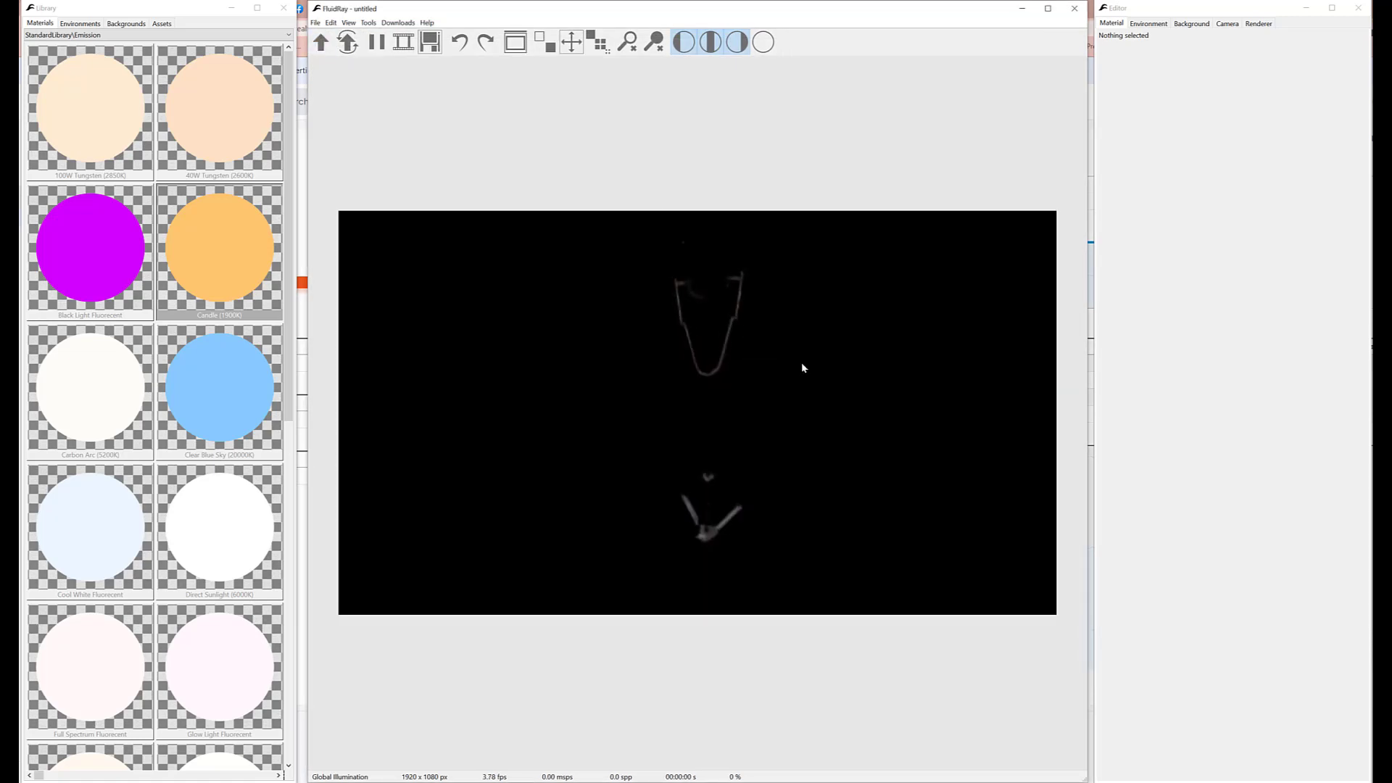
# Step: Apply the Restaurant environment and orbit the camera toward the tables and chairs
pyautogui.click(92, 27)
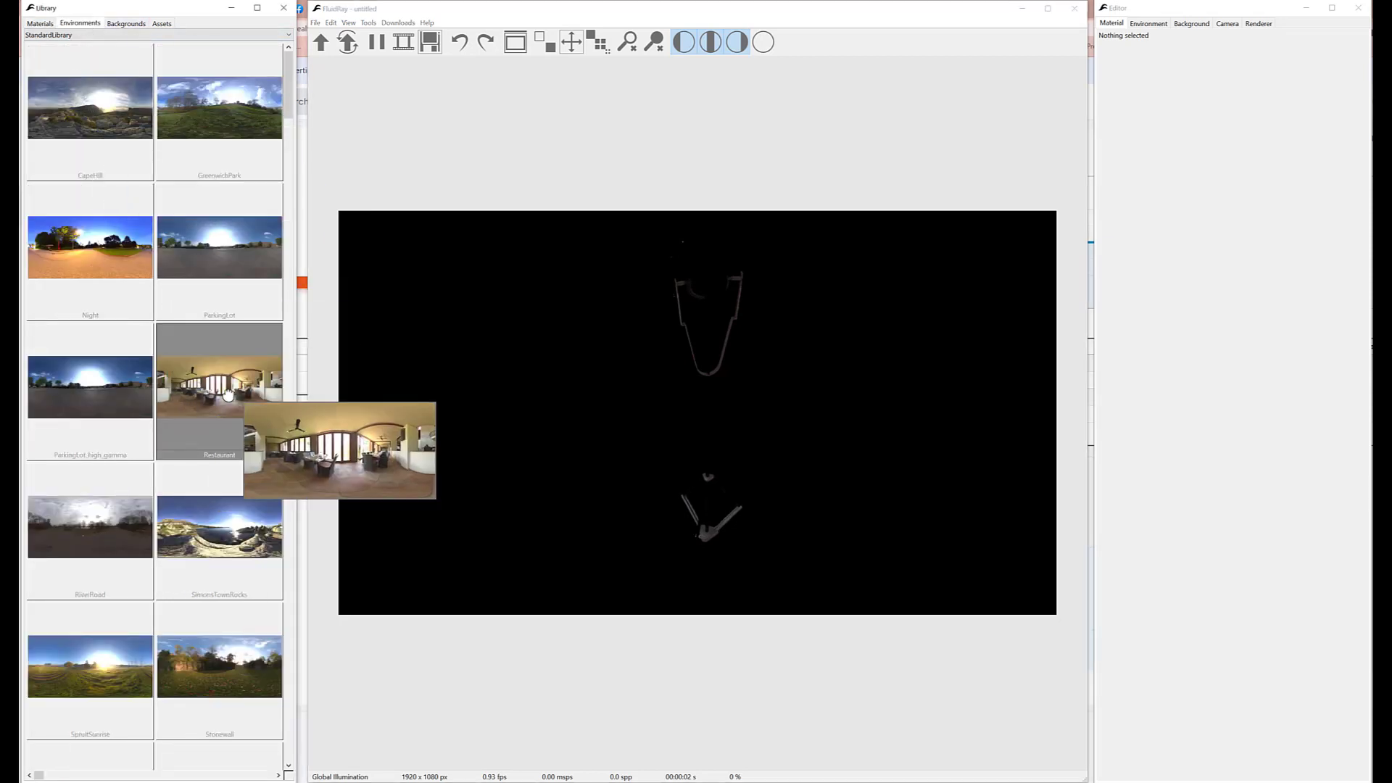
pyautogui.moveTo(546, 426); pyautogui.dragTo(699, 385)
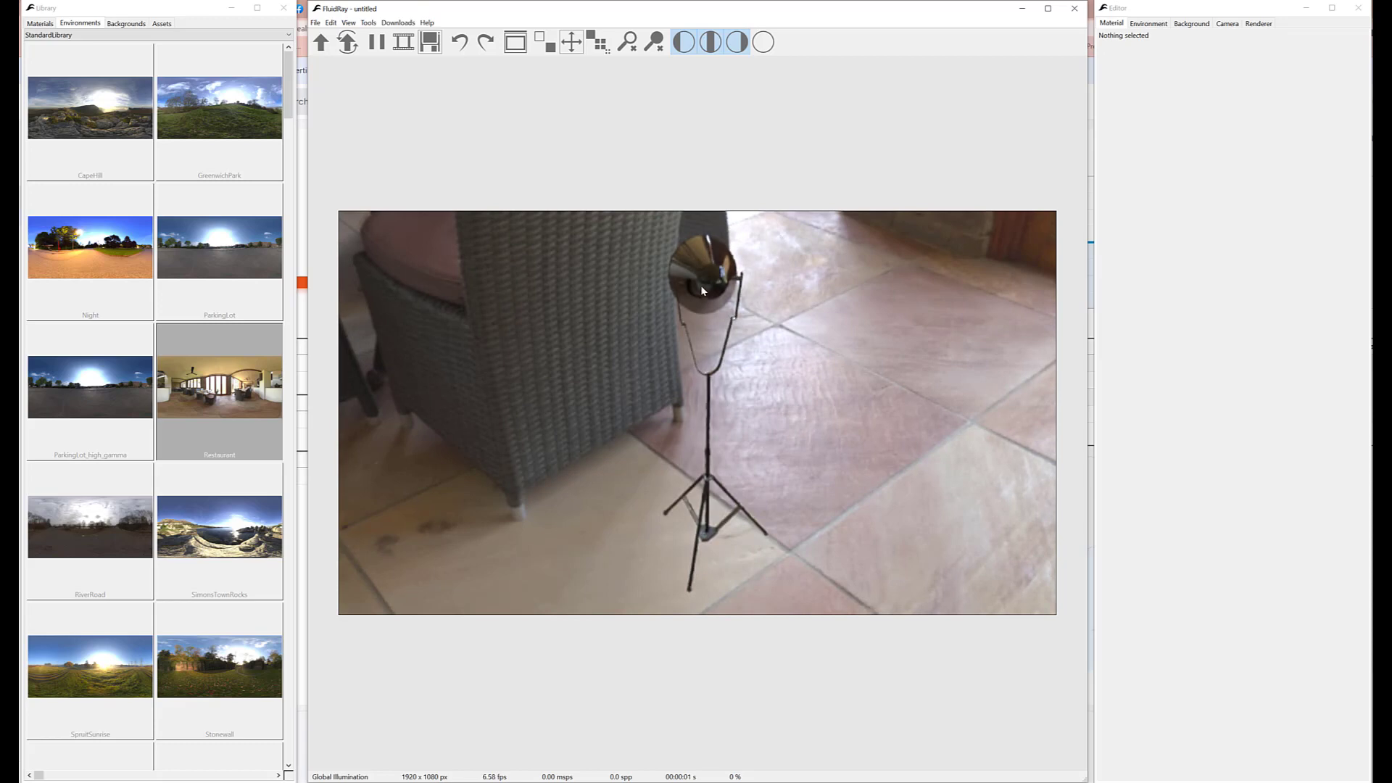
pyautogui.moveTo(753, 288); pyautogui.dragTo(752, 413)
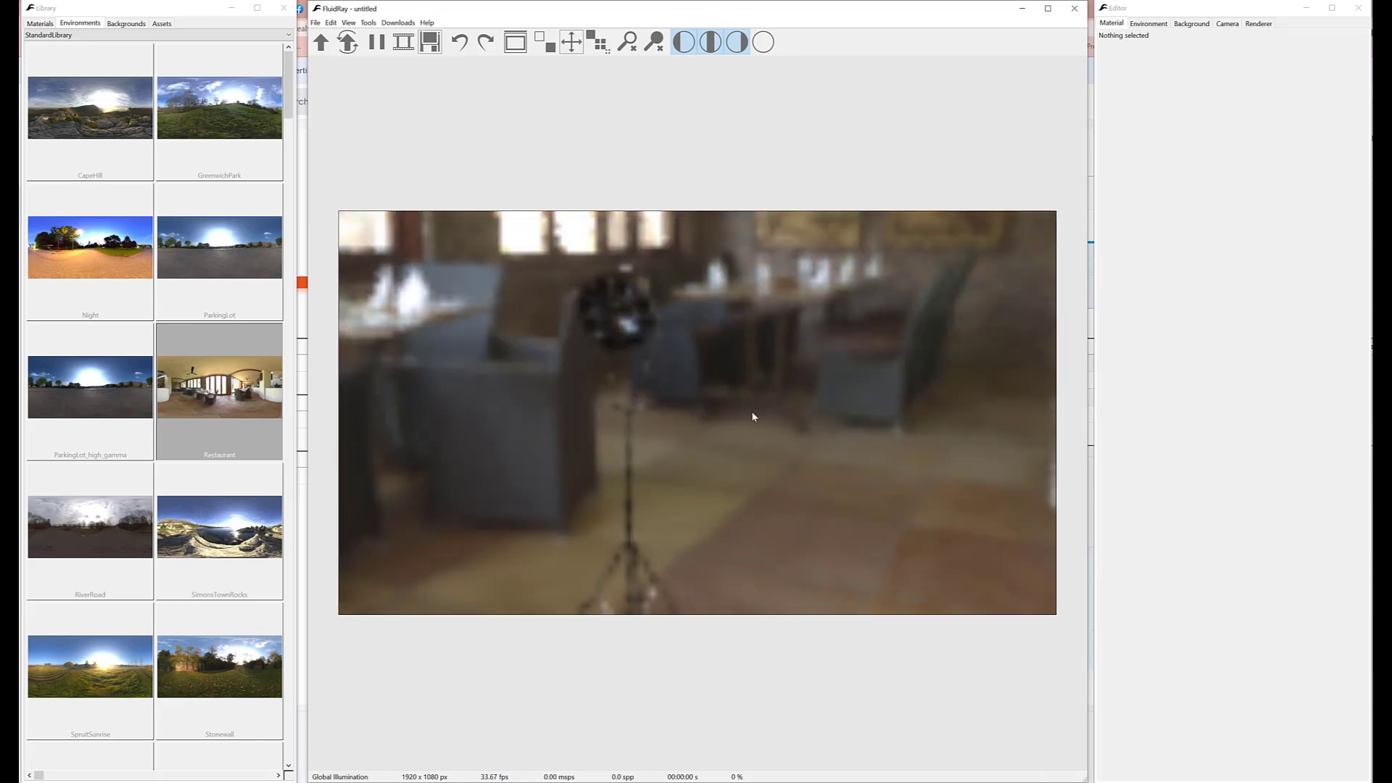
pyautogui.moveTo(556, 426); pyautogui.dragTo(706, 329)
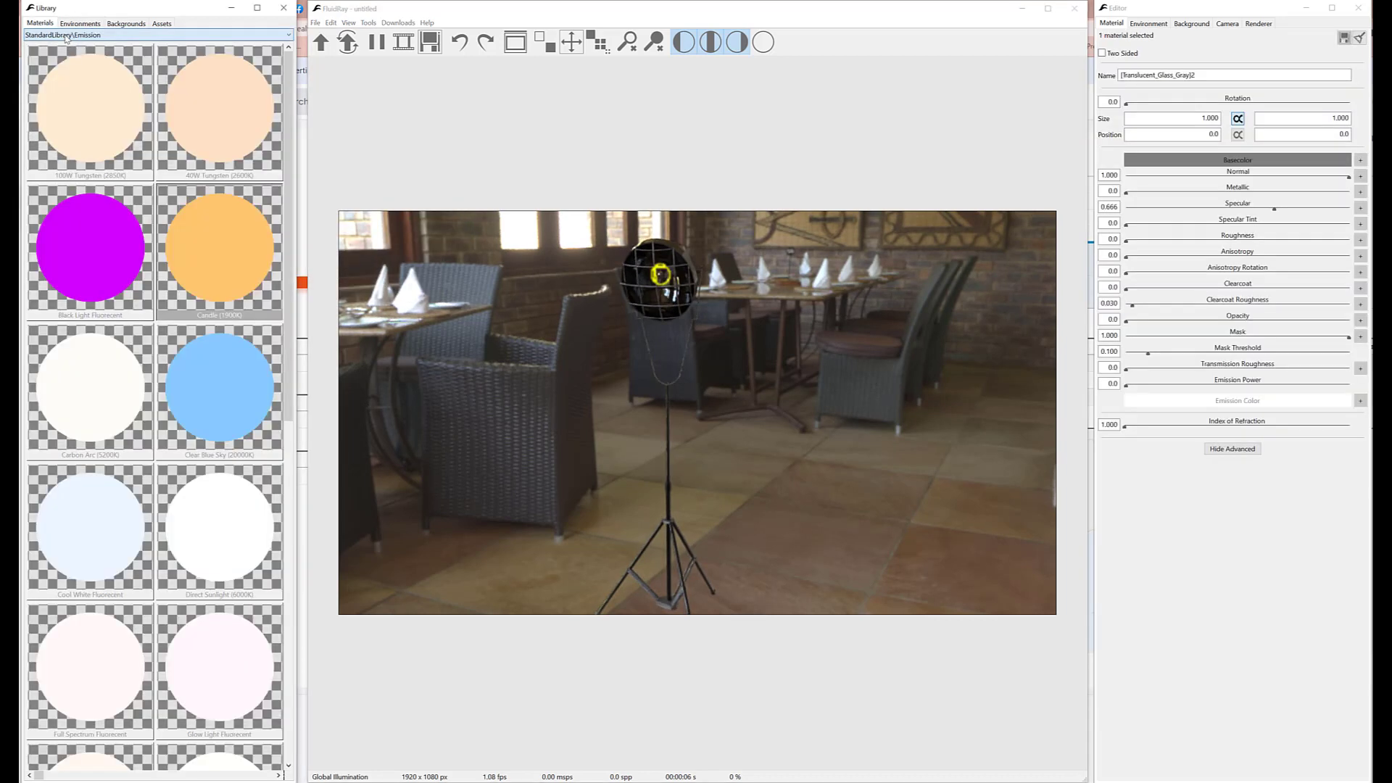
# Step: Apply the Candle (1900K) emission material to the bulb with Emission Power 100
pyautogui.moveTo(251, 259)
pyautogui.moveTo(251, 260); pyautogui.dragTo(649, 332)
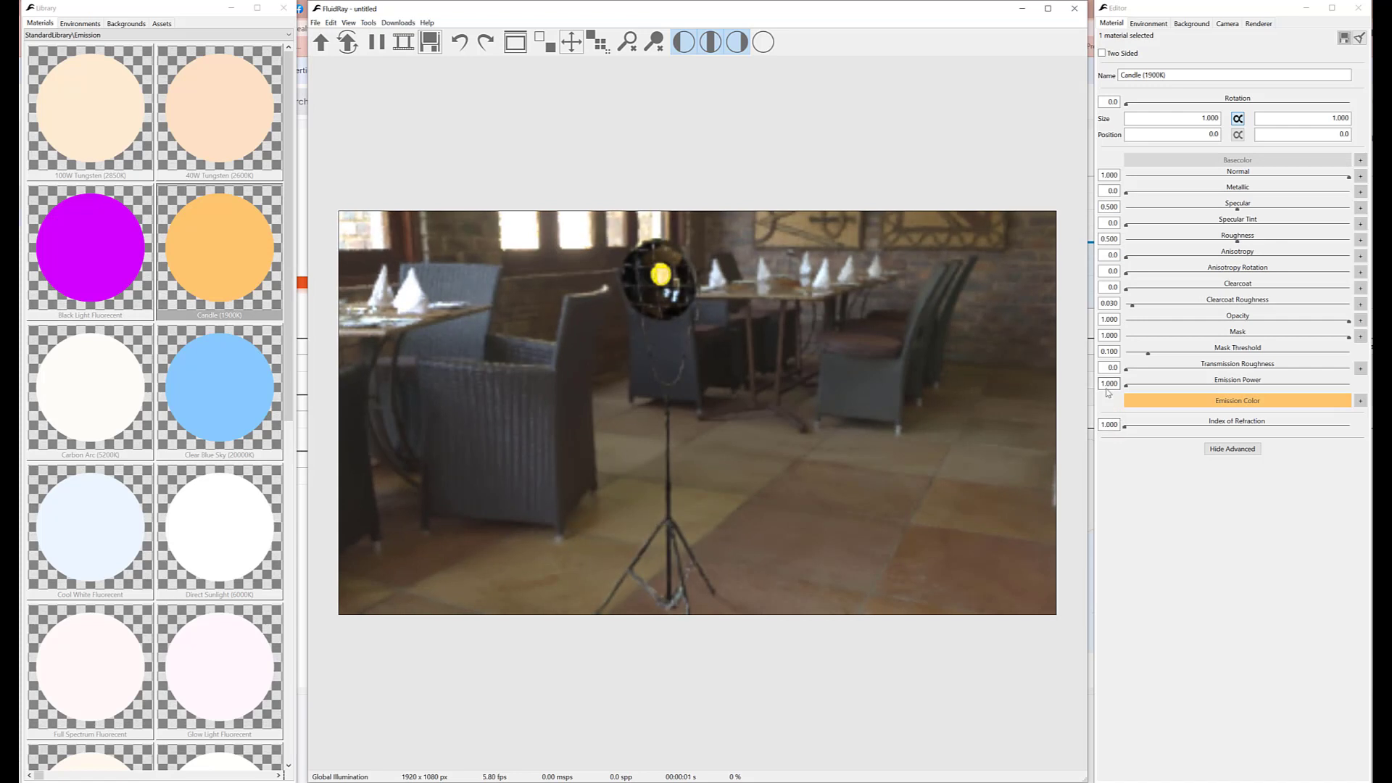
pyautogui.click(1107, 384)
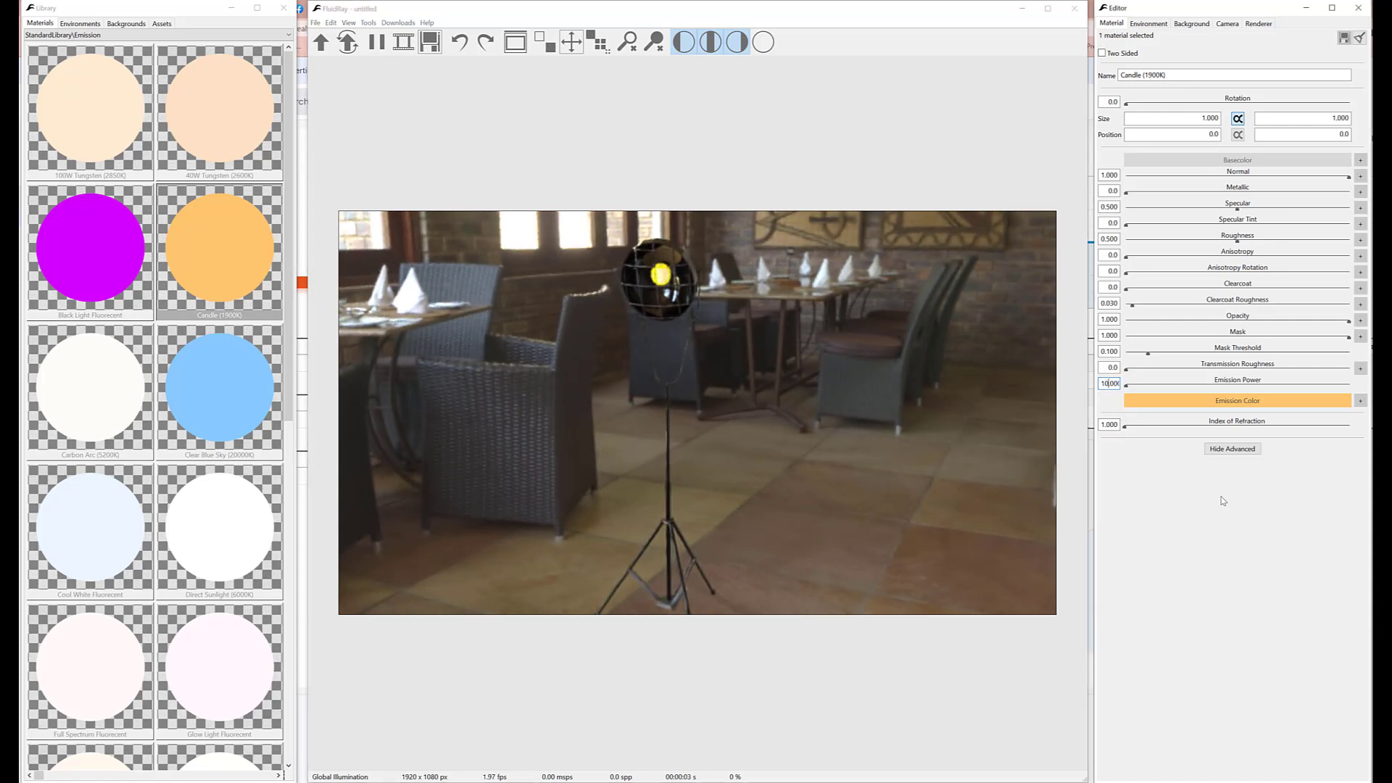
pyautogui.press('Return')
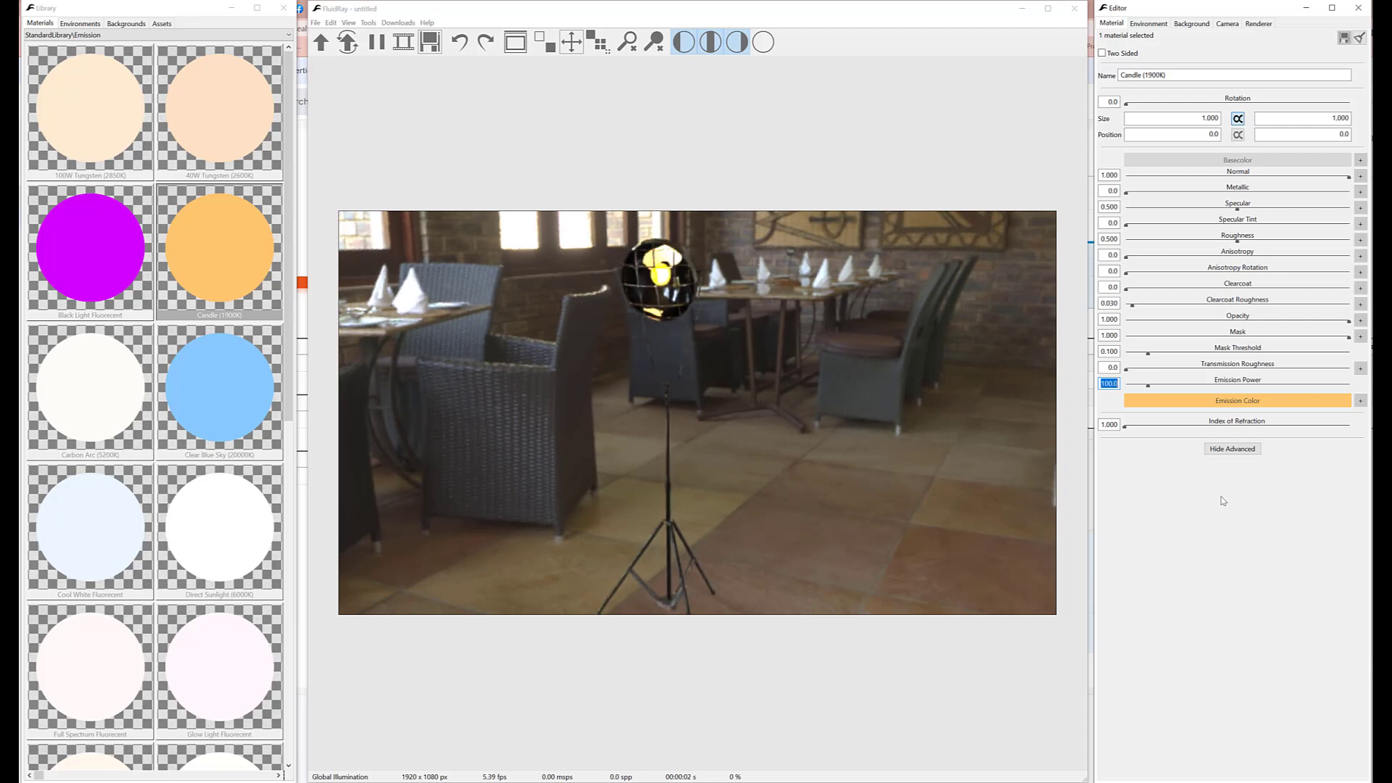
# Step: Click in the render view, then bring up the Tools menu
pyautogui.click(644, 425)
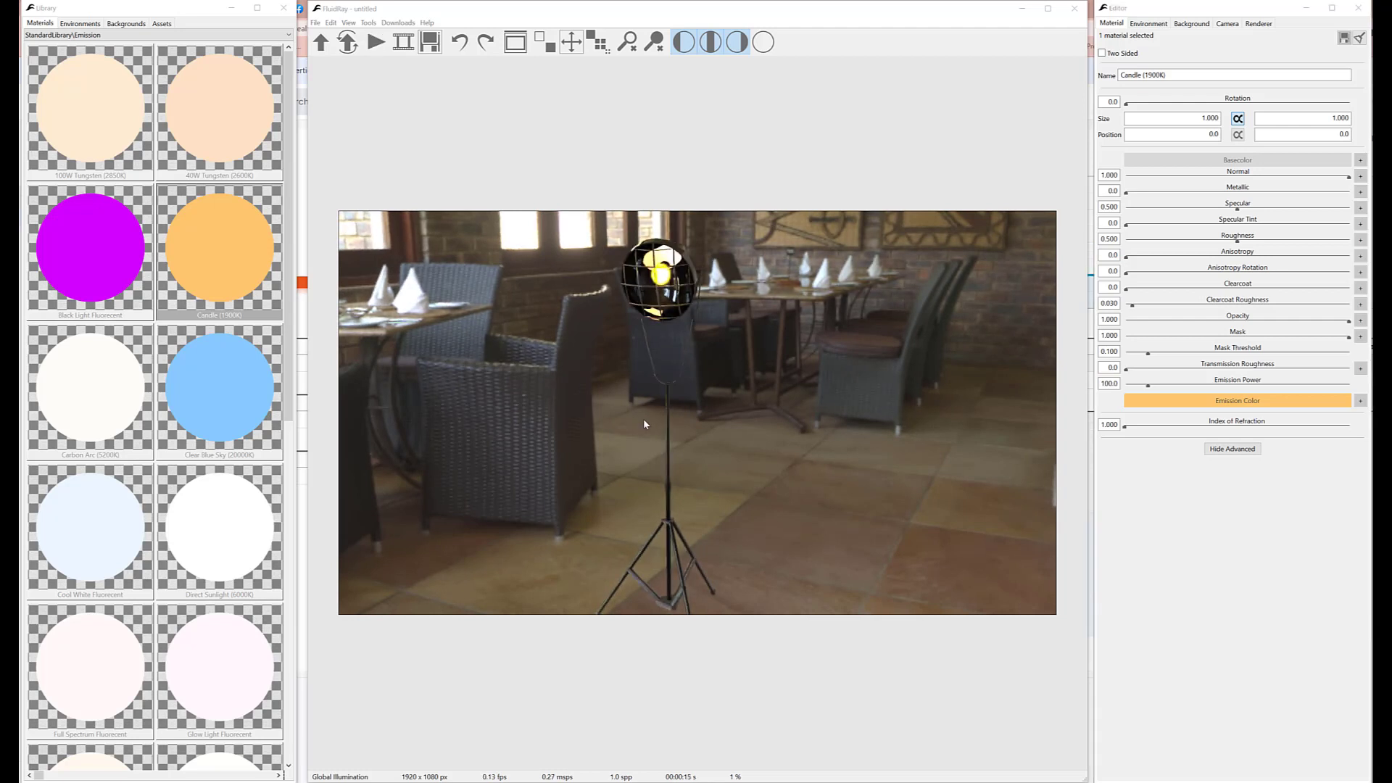
pyautogui.click(369, 27)
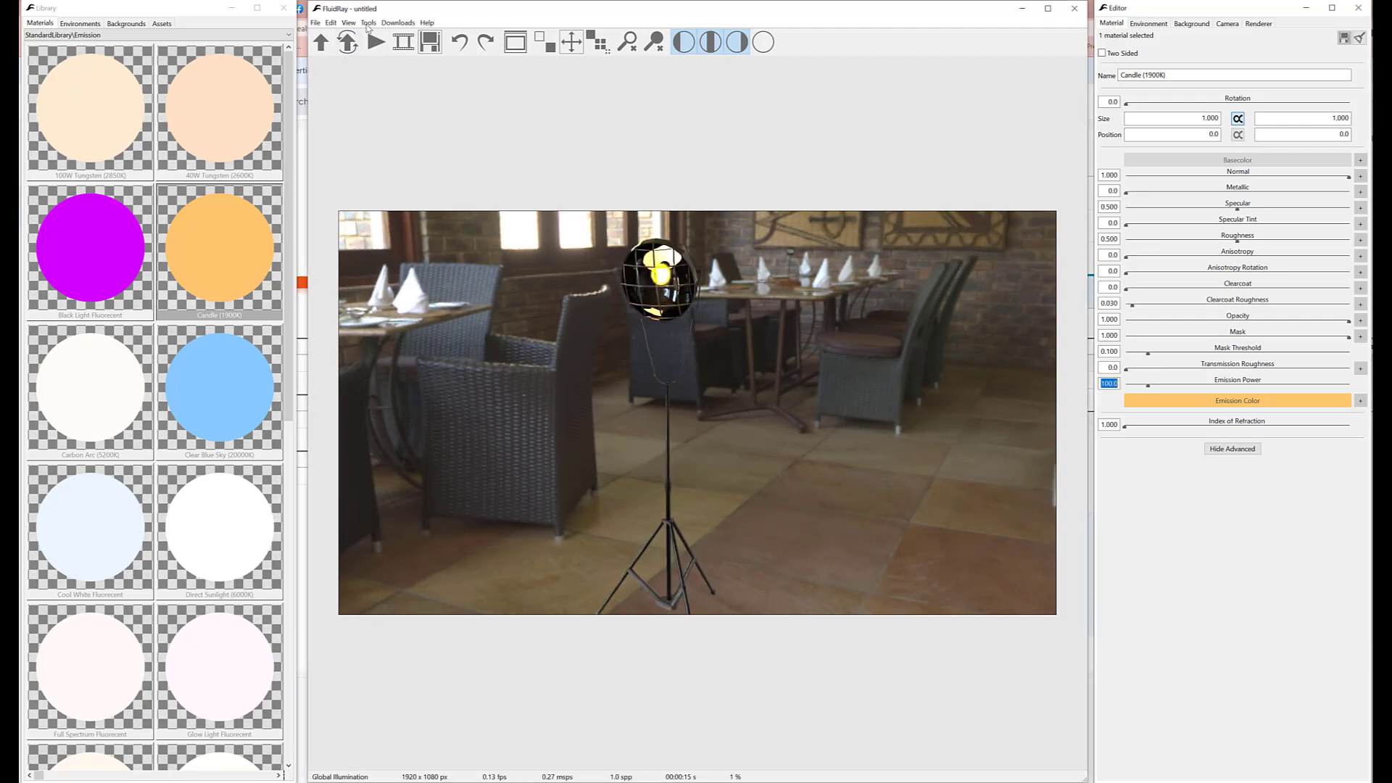
pyautogui.click(369, 27)
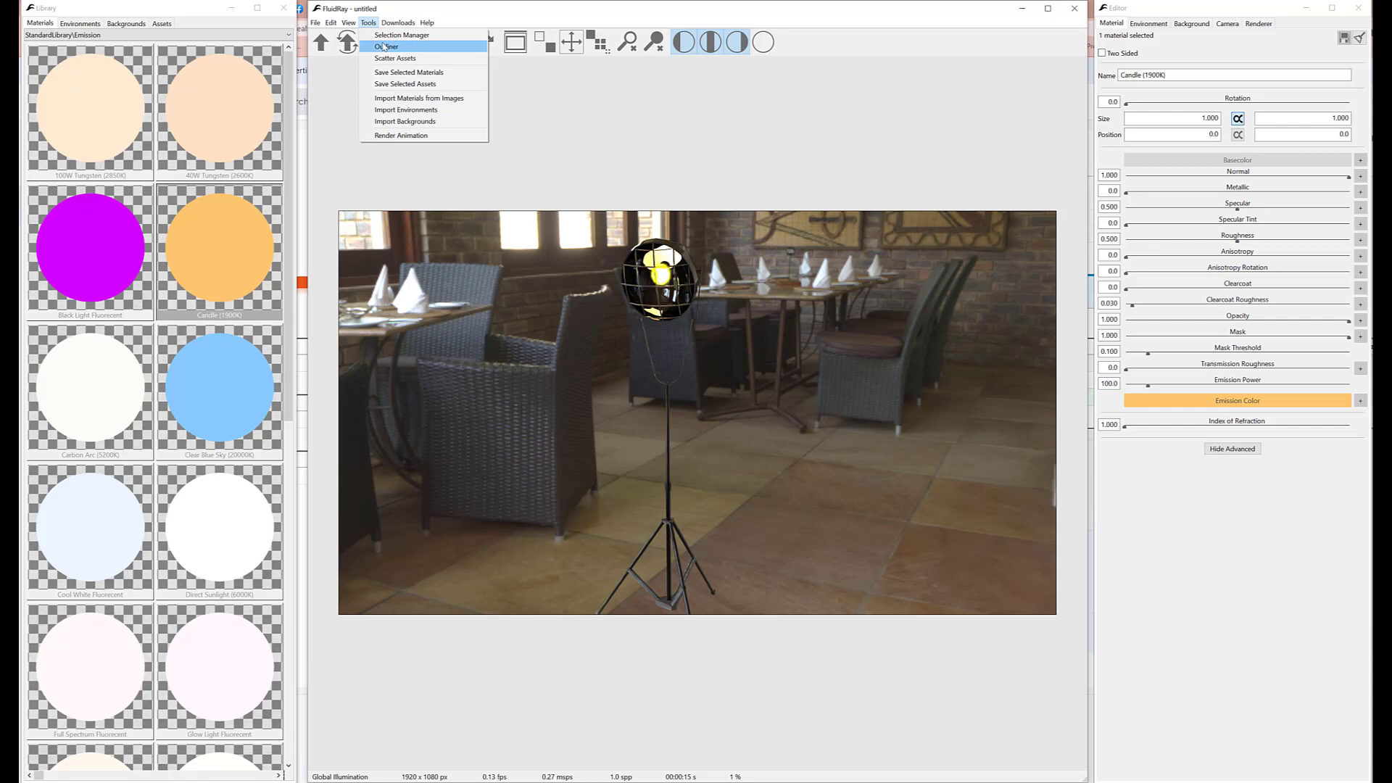
# Step: Open the Outliner and select the whole lamp model for saving as an asset
pyautogui.click(395, 44)
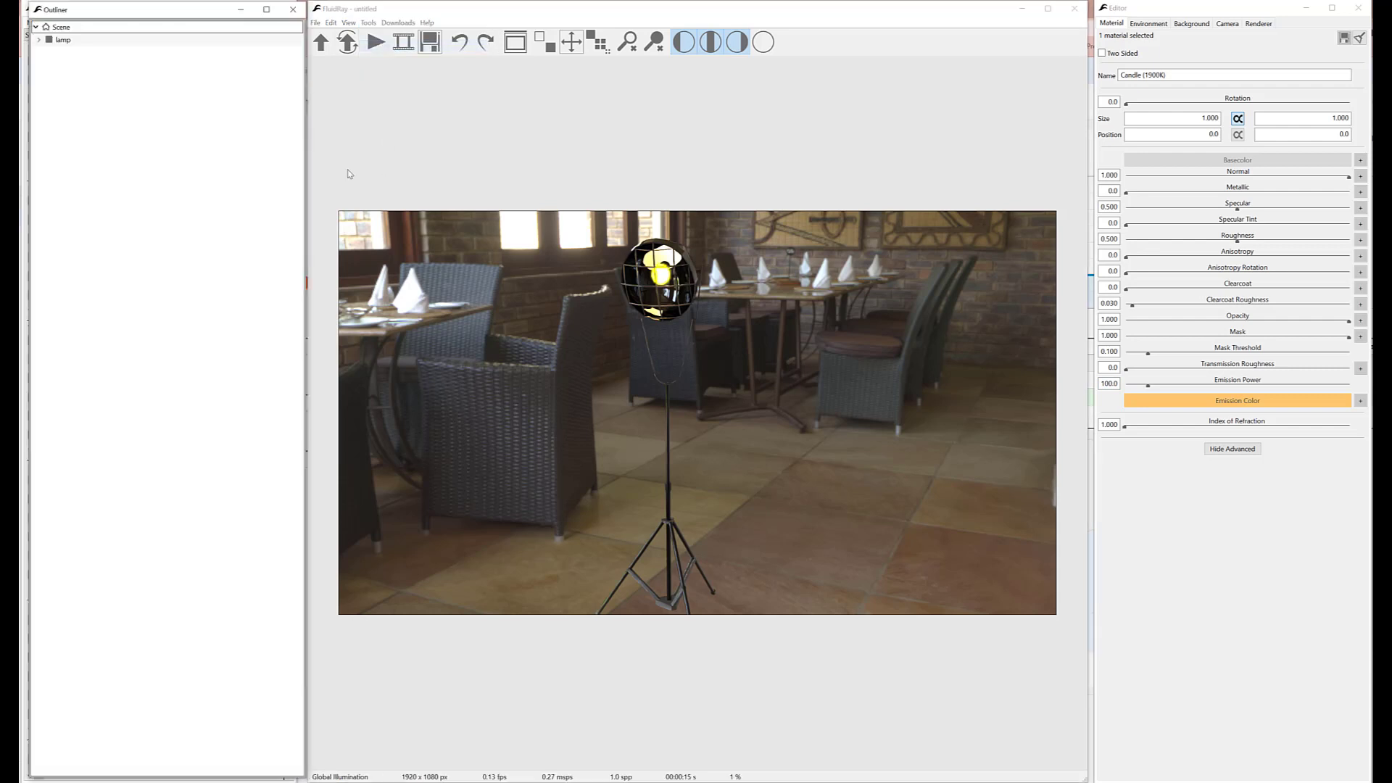
pyautogui.click(63, 40)
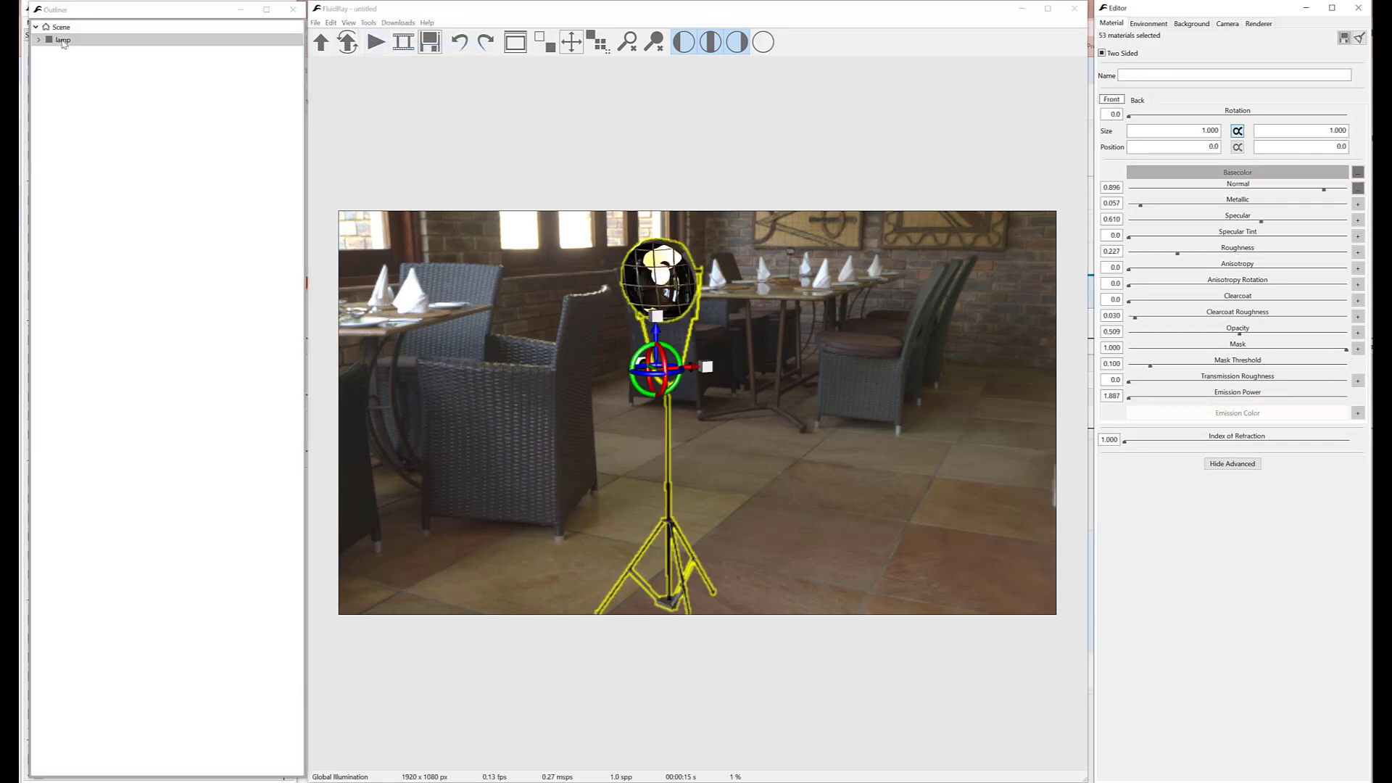
pyautogui.rightClick(81, 42)
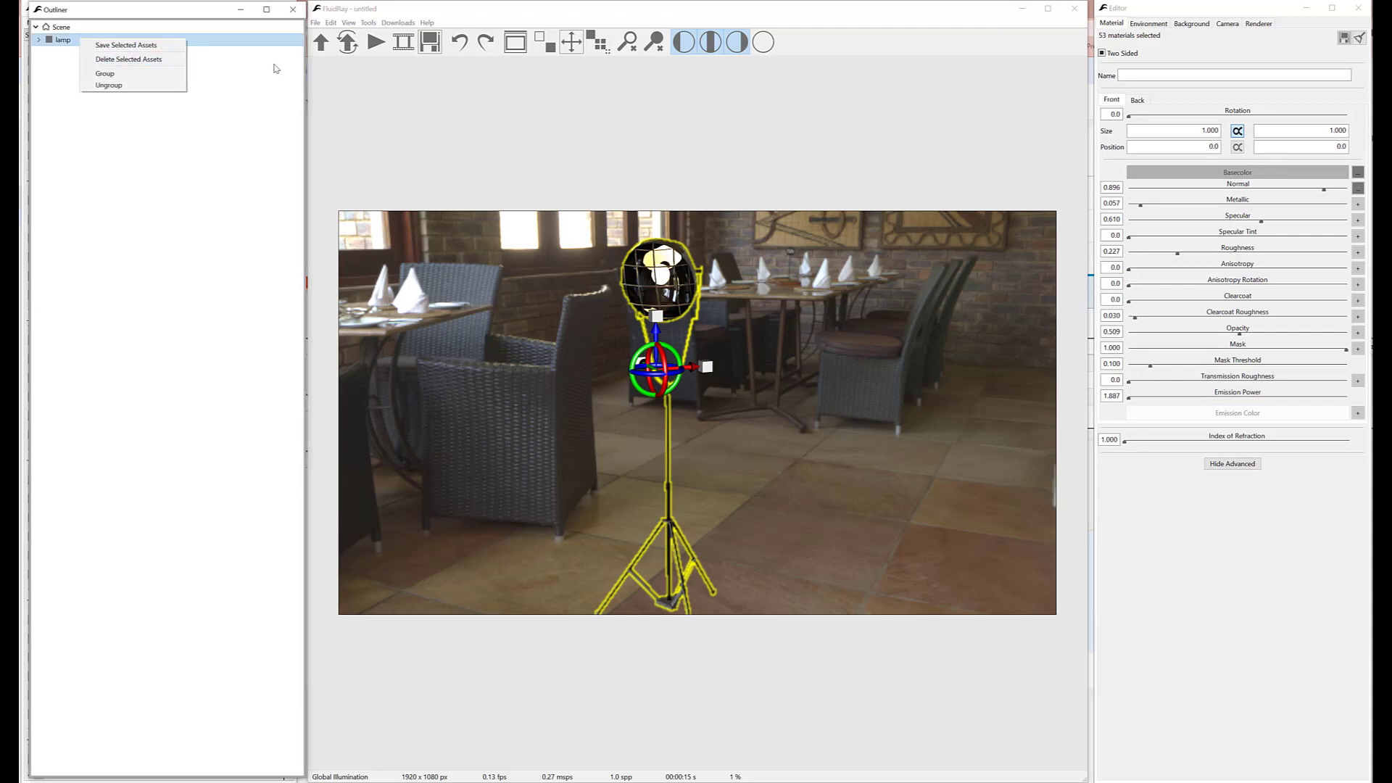
pyautogui.click(367, 24)
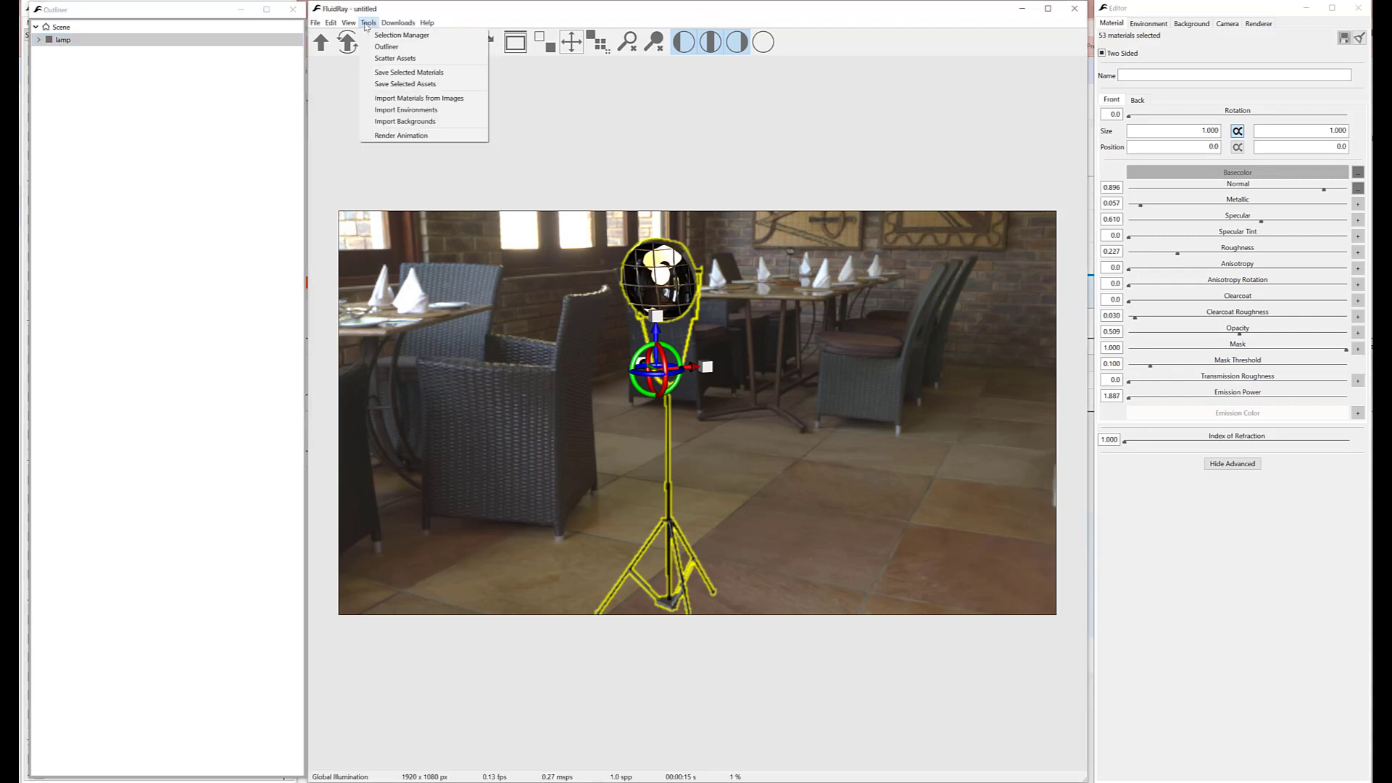
# Step: Save the selected lamp as an asset into a new 'Tests' folder in the user library
pyautogui.click(392, 84)
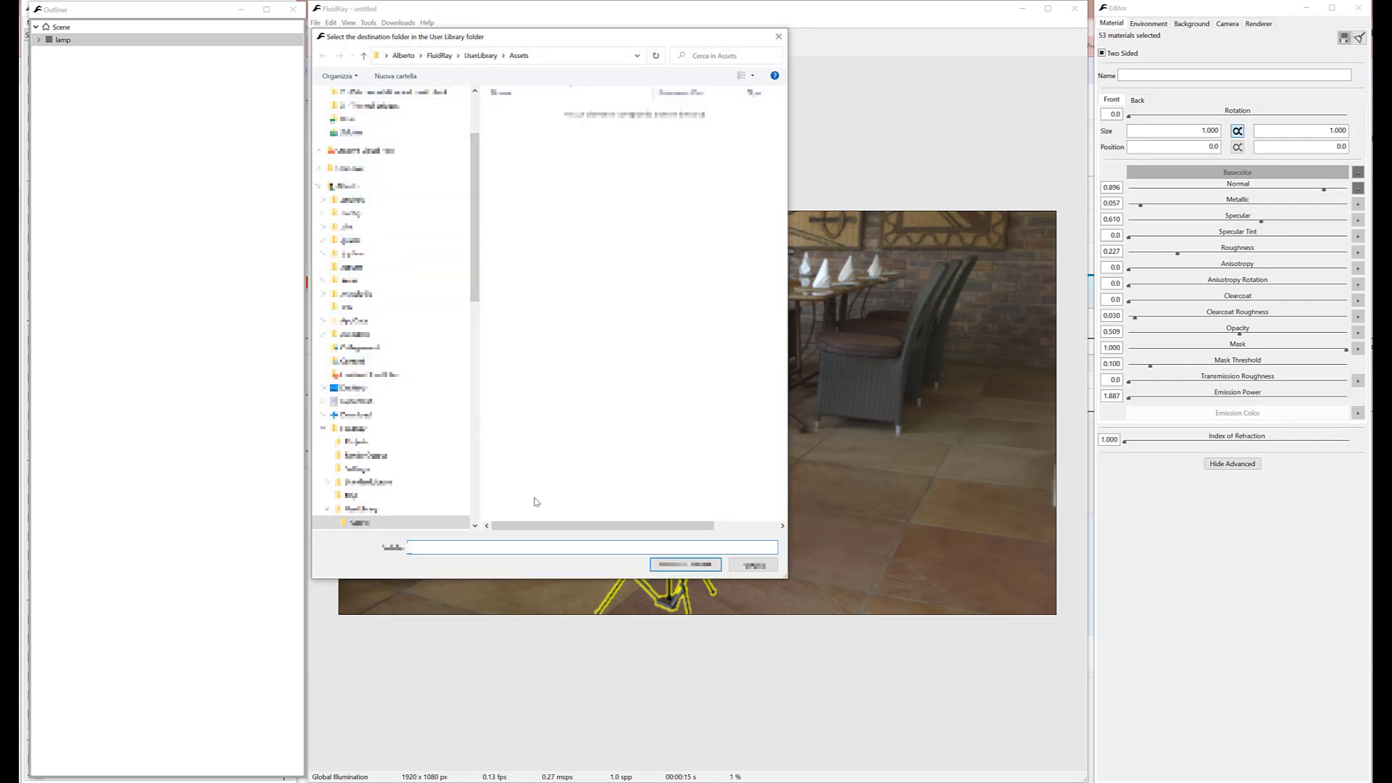
pyautogui.rightClick(546, 205)
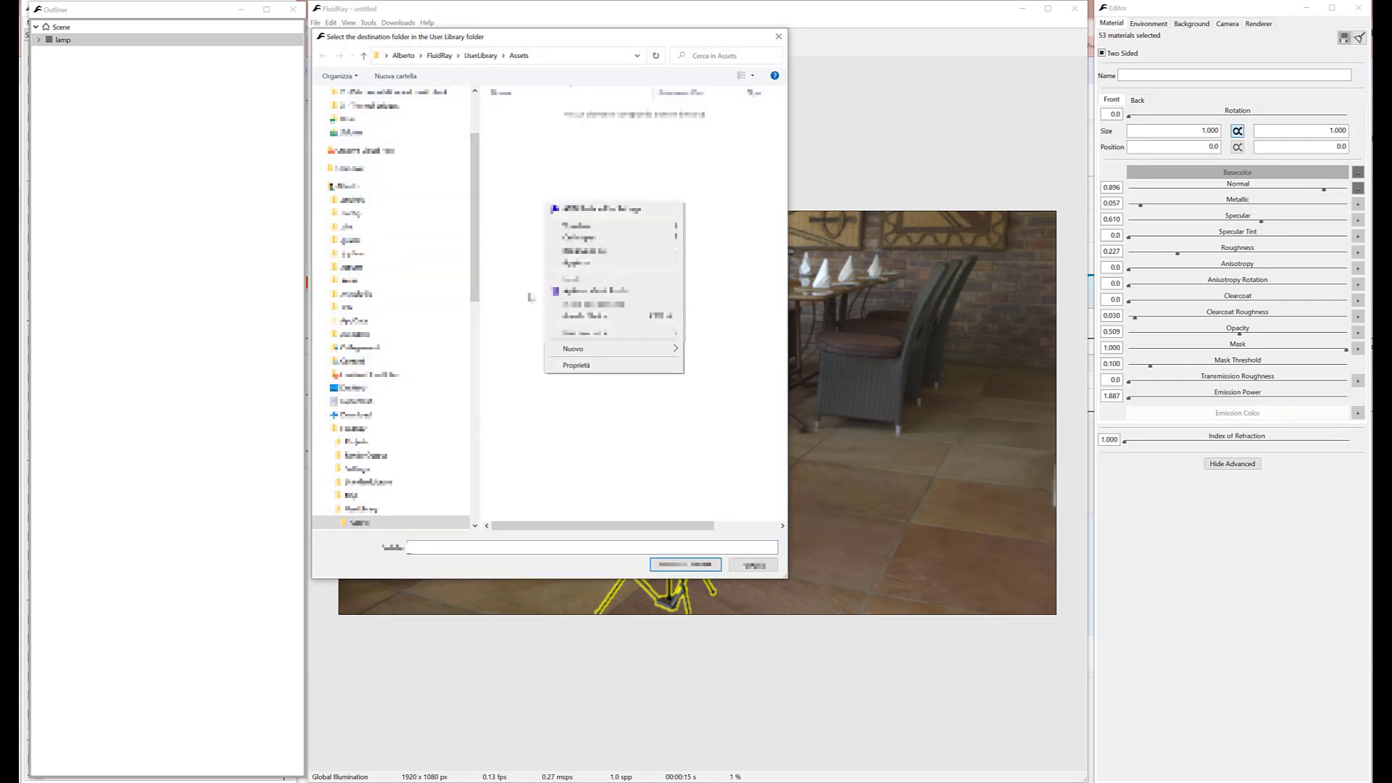
pyautogui.moveTo(590, 348)
pyautogui.click(707, 350)
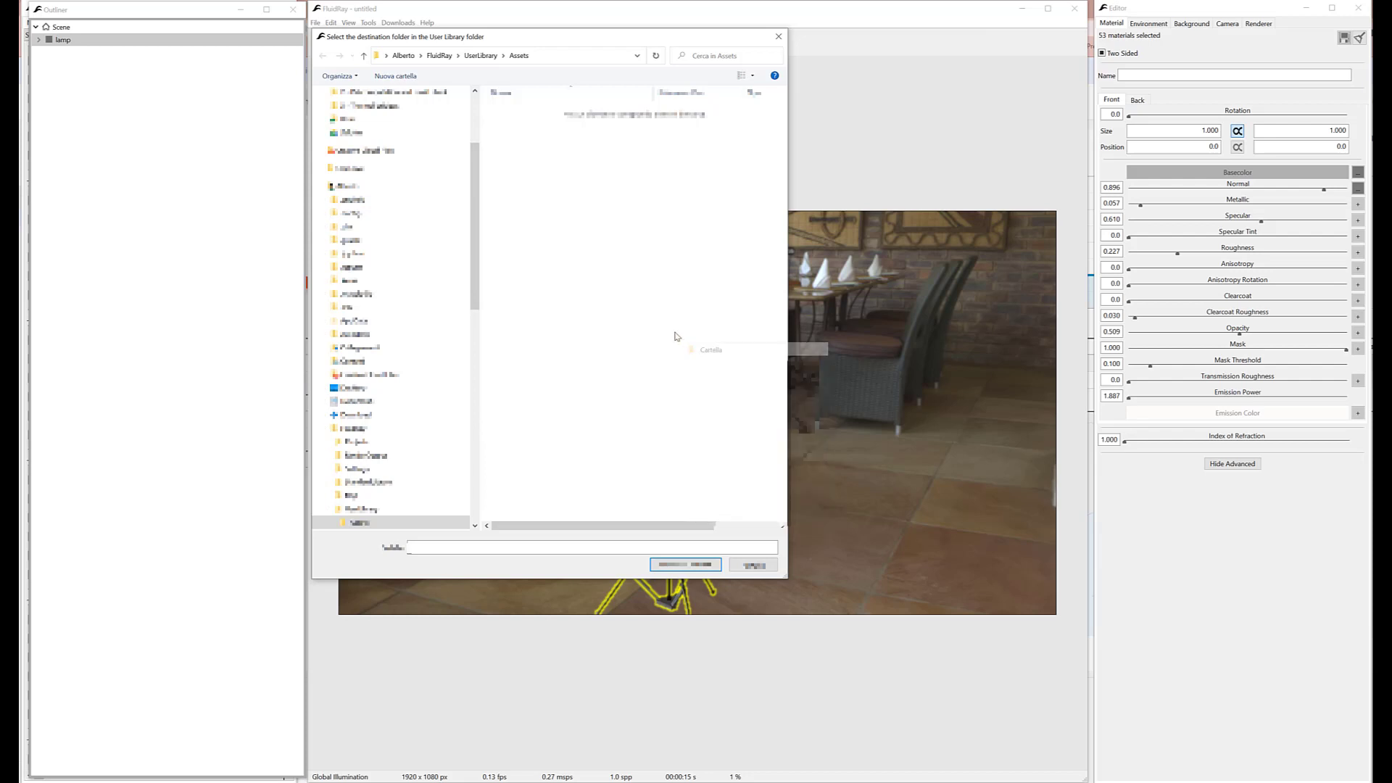
pyautogui.write('Tests')
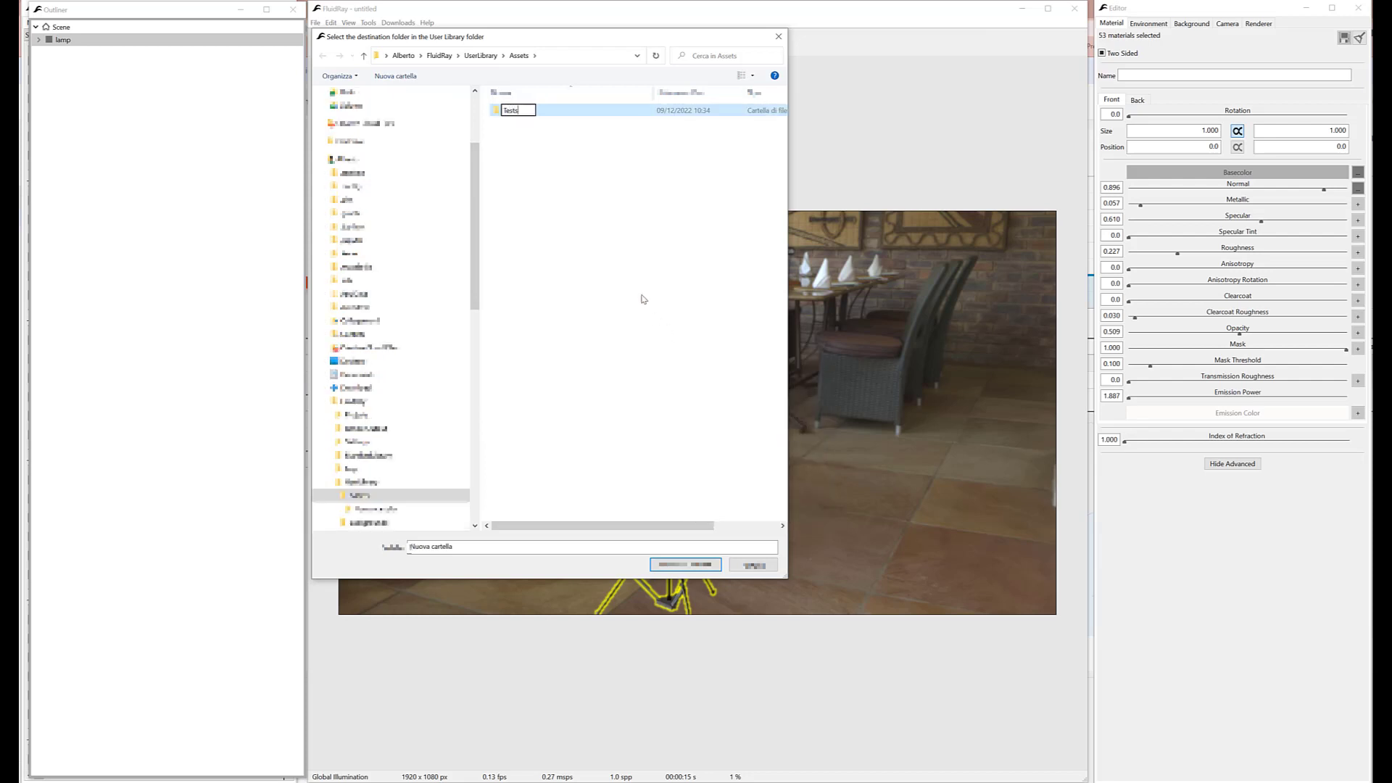
pyautogui.press('Return')
pyautogui.doubleClick(510, 111)
pyautogui.click(686, 564)
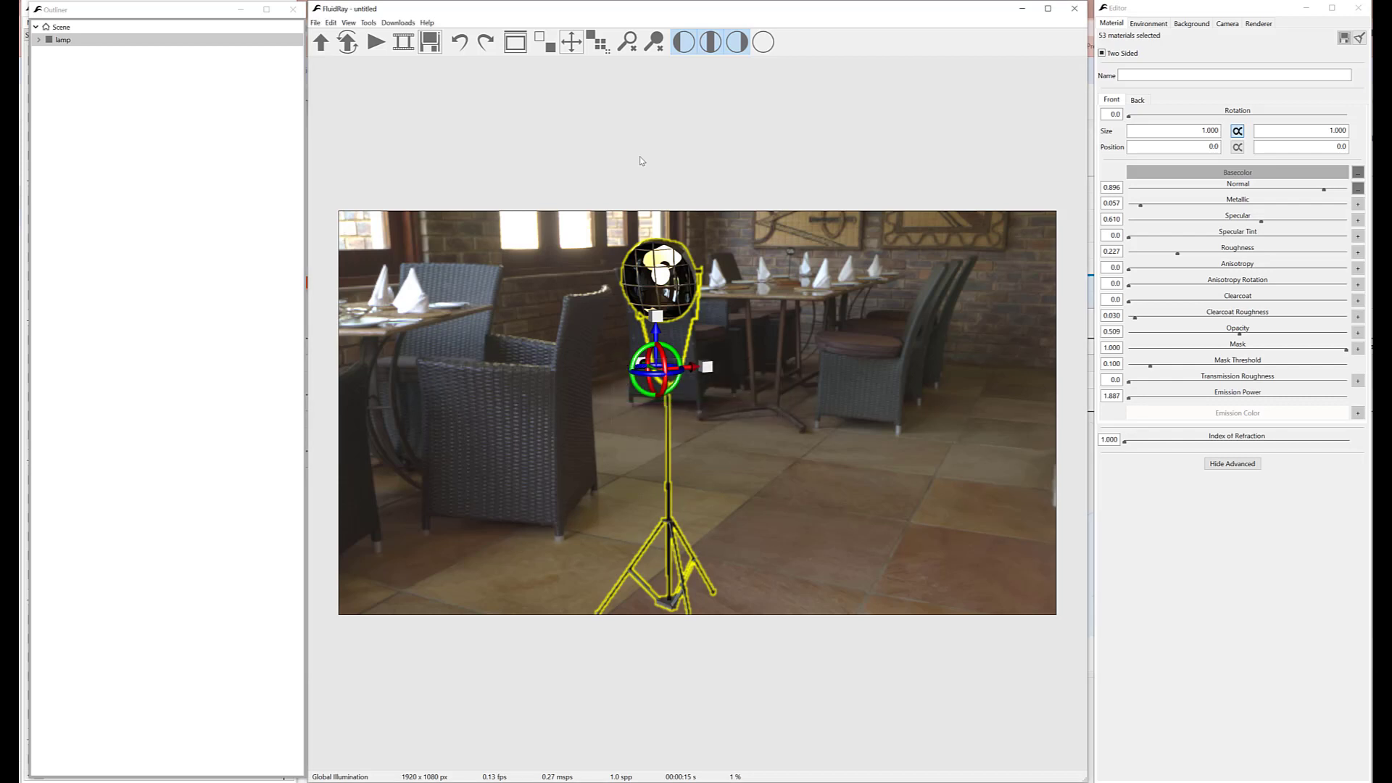
# Step: Close the Outliner, show the UserLibrary\Tests folder, and drag the lamp asset toward the scene
pyautogui.click(294, 12)
pyautogui.click(294, 12)
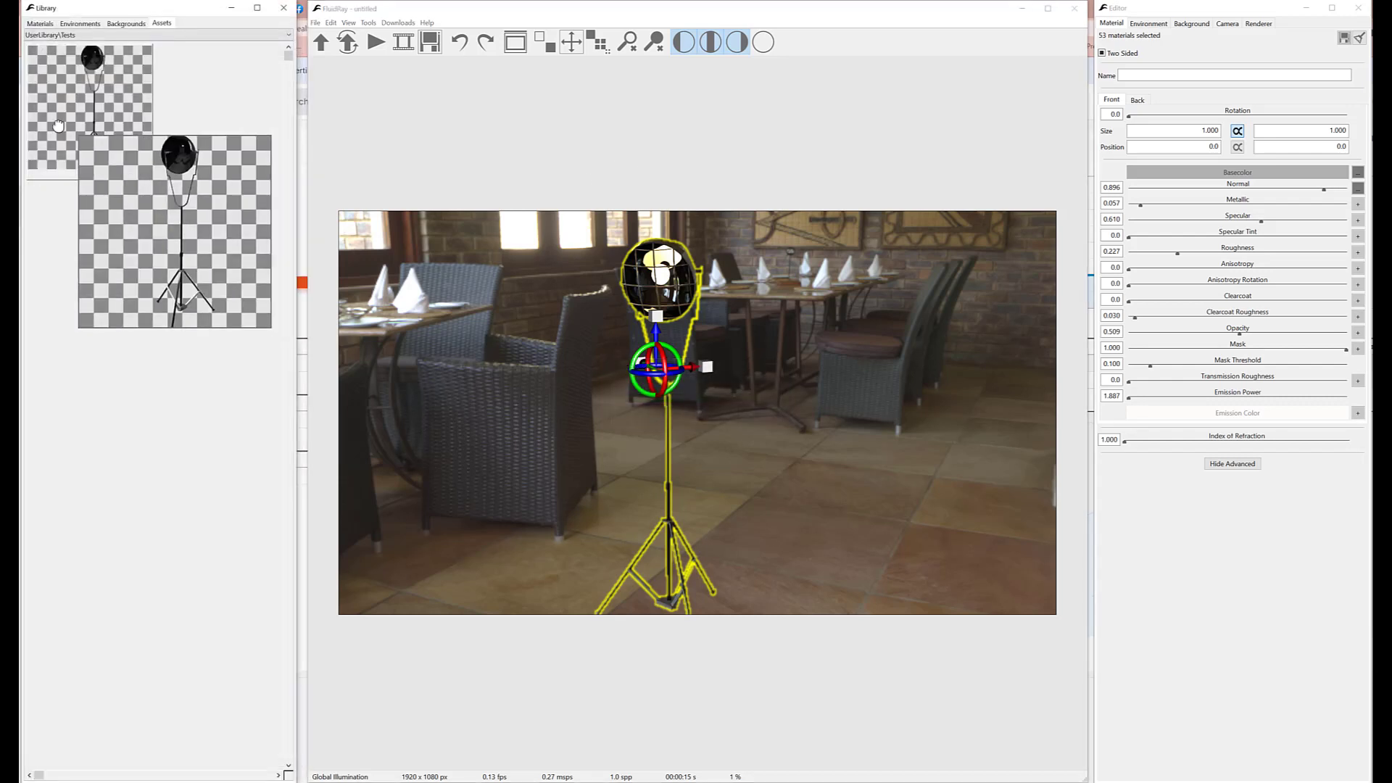
pyautogui.click(201, 35)
pyautogui.click(200, 35)
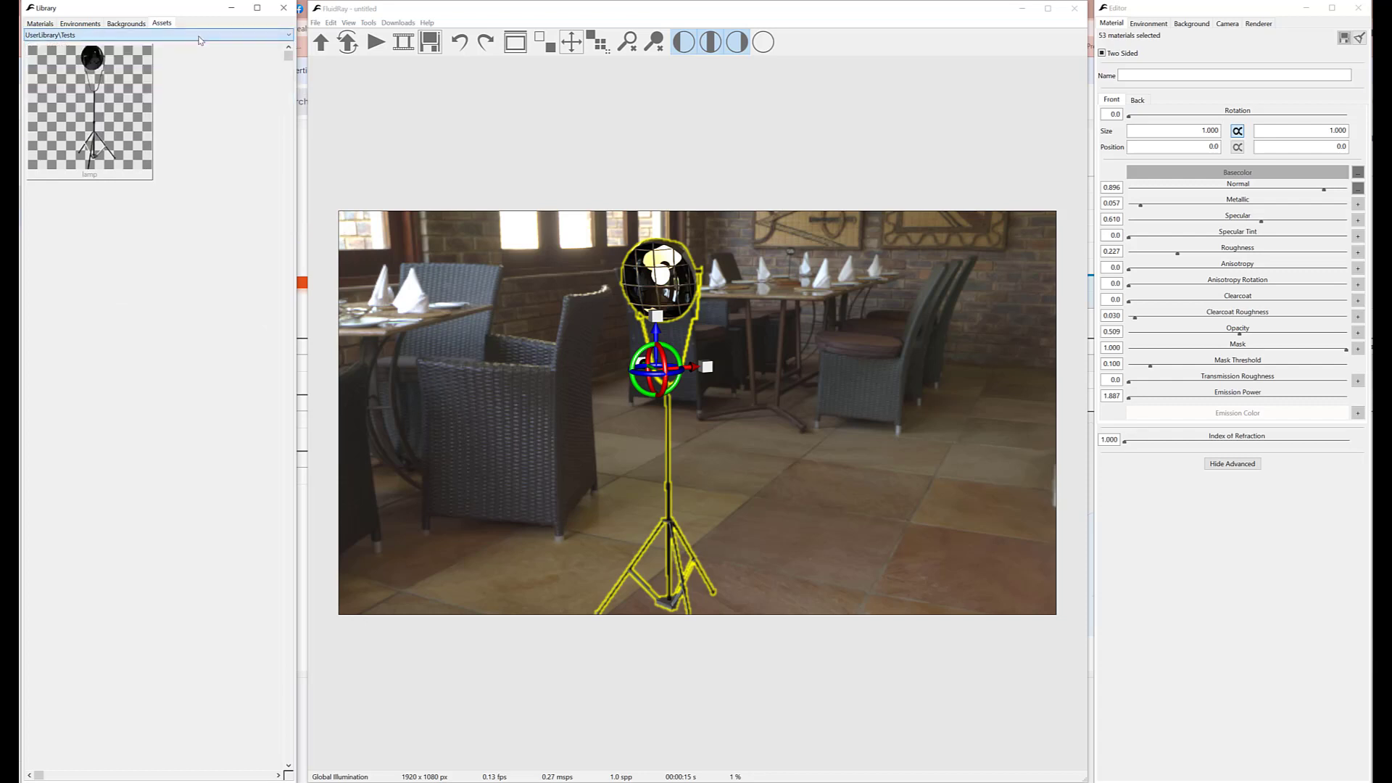
pyautogui.moveTo(90, 109); pyautogui.dragTo(585, 469)
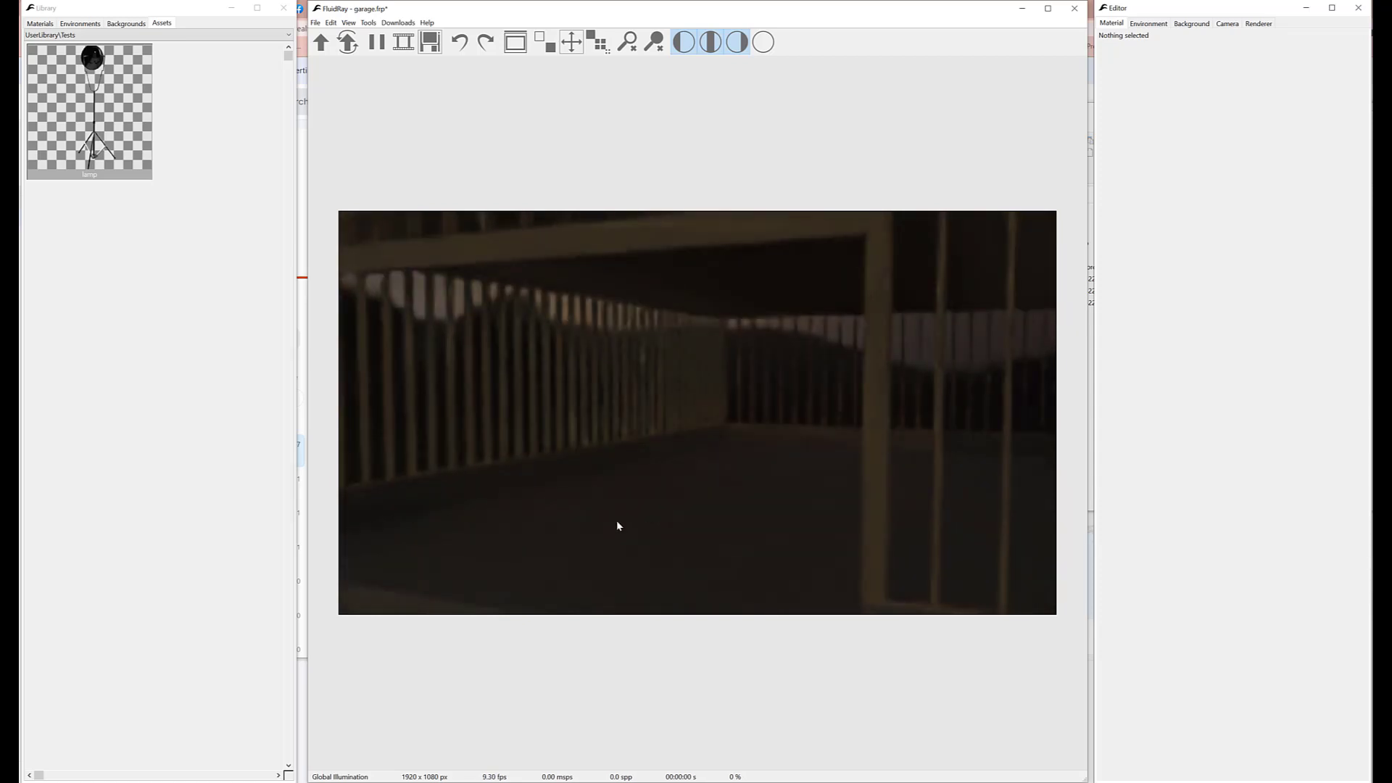
# Step: Place the lamp asset on the garage floor, zoom in, then deselect and restore its selection
pyautogui.moveTo(62, 87)
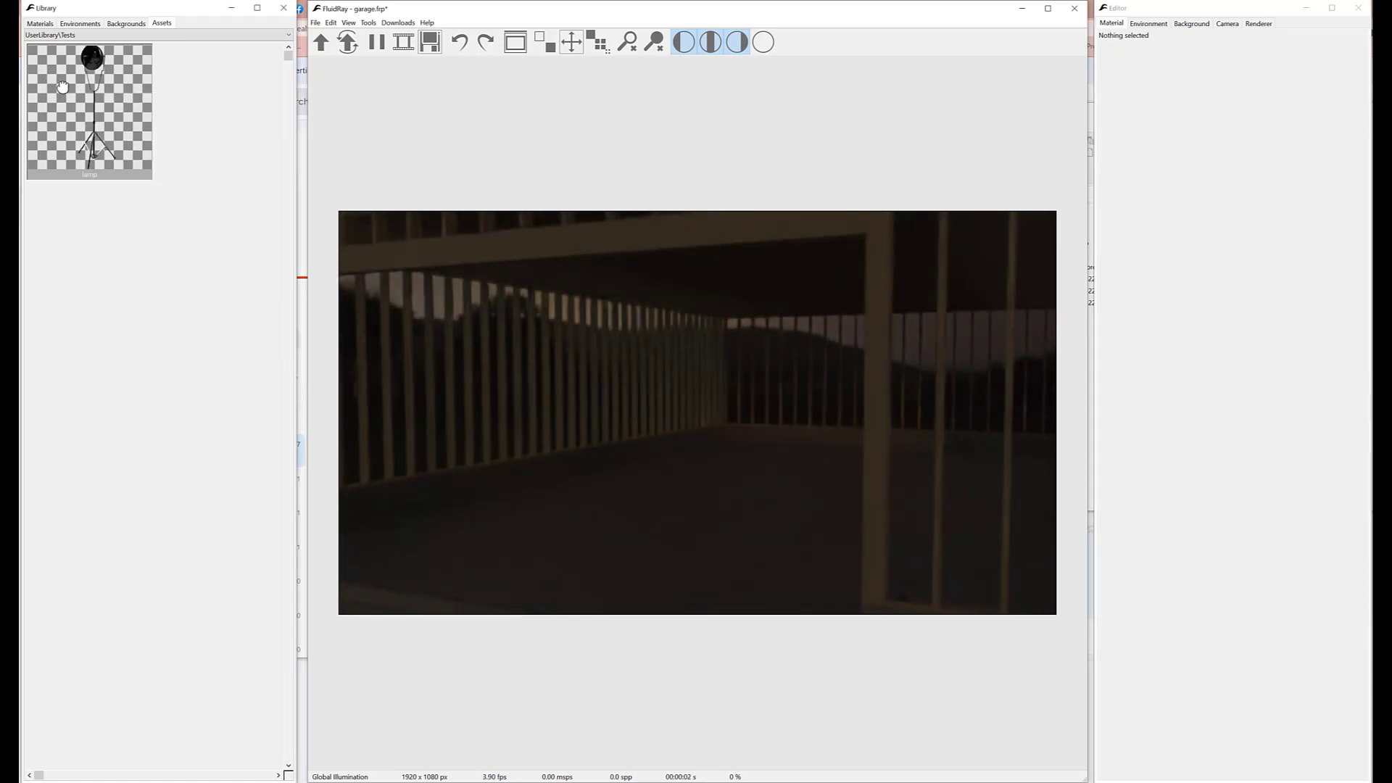
pyautogui.moveTo(77, 98); pyautogui.dragTo(564, 526)
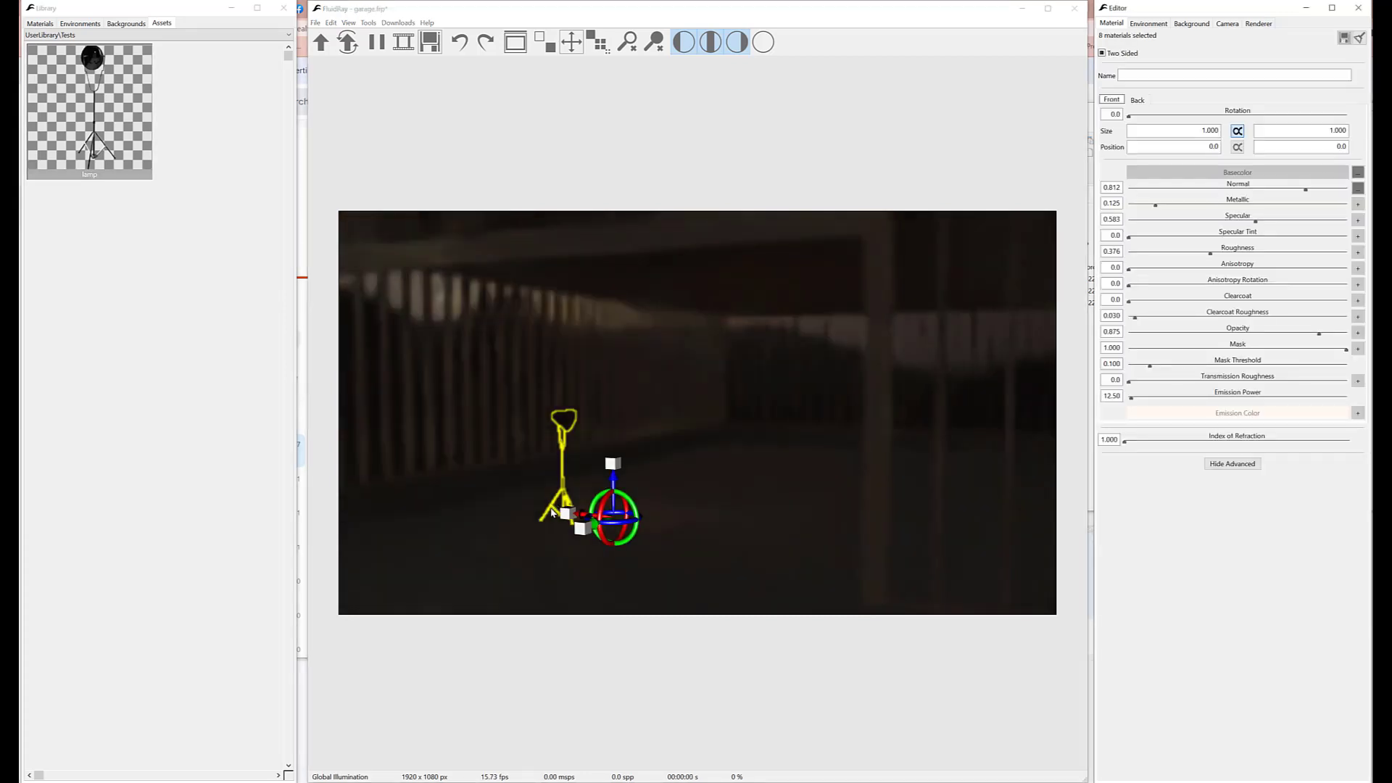
pyautogui.scroll(5, 579, 513)
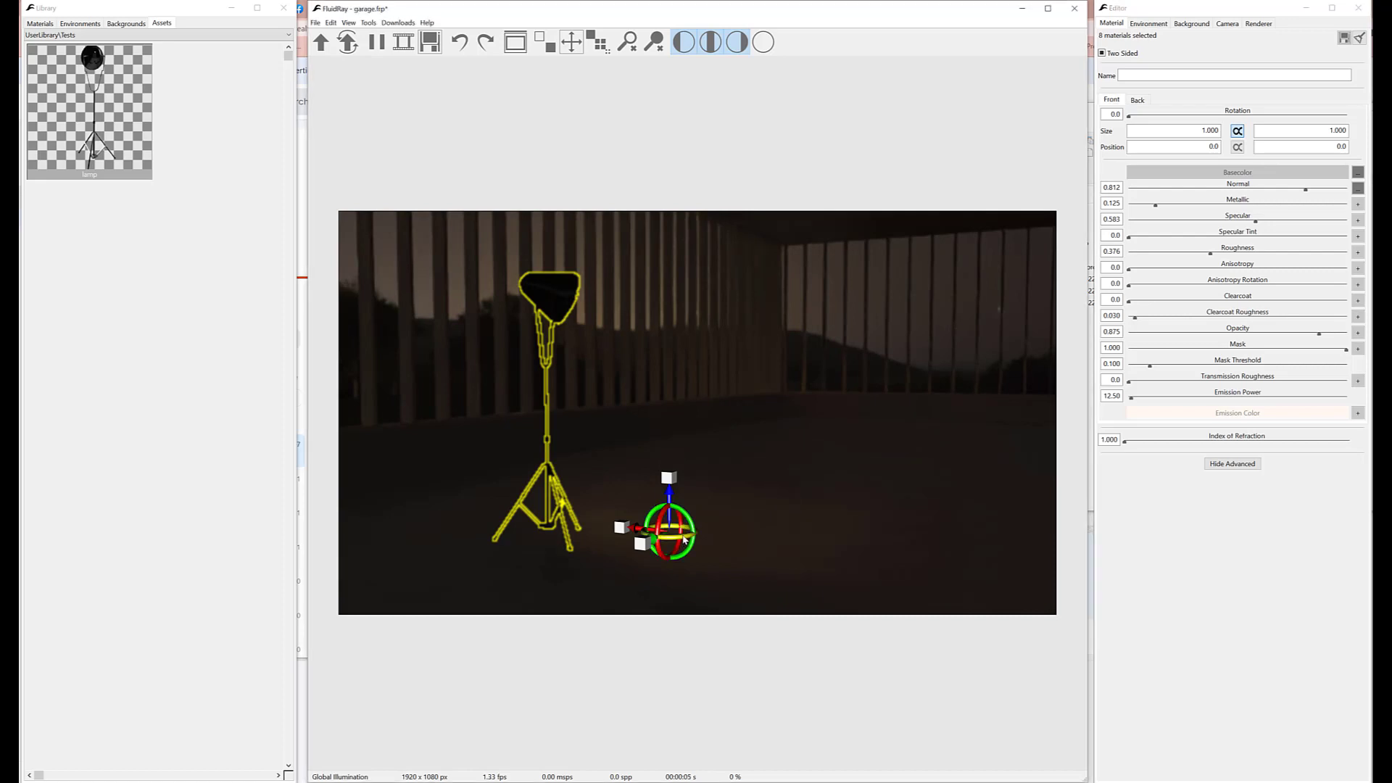
pyautogui.click(667, 533)
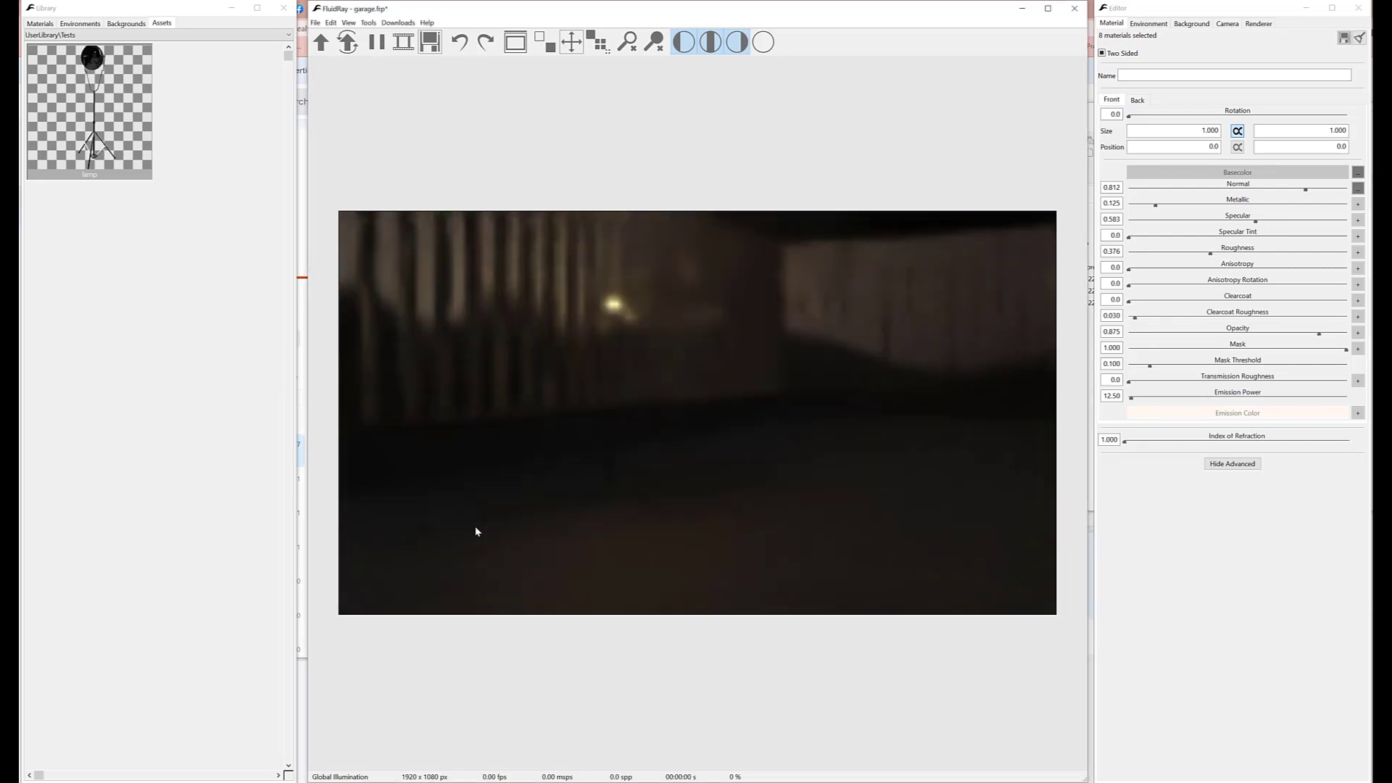
pyautogui.hotkey('ctrl', 'z')
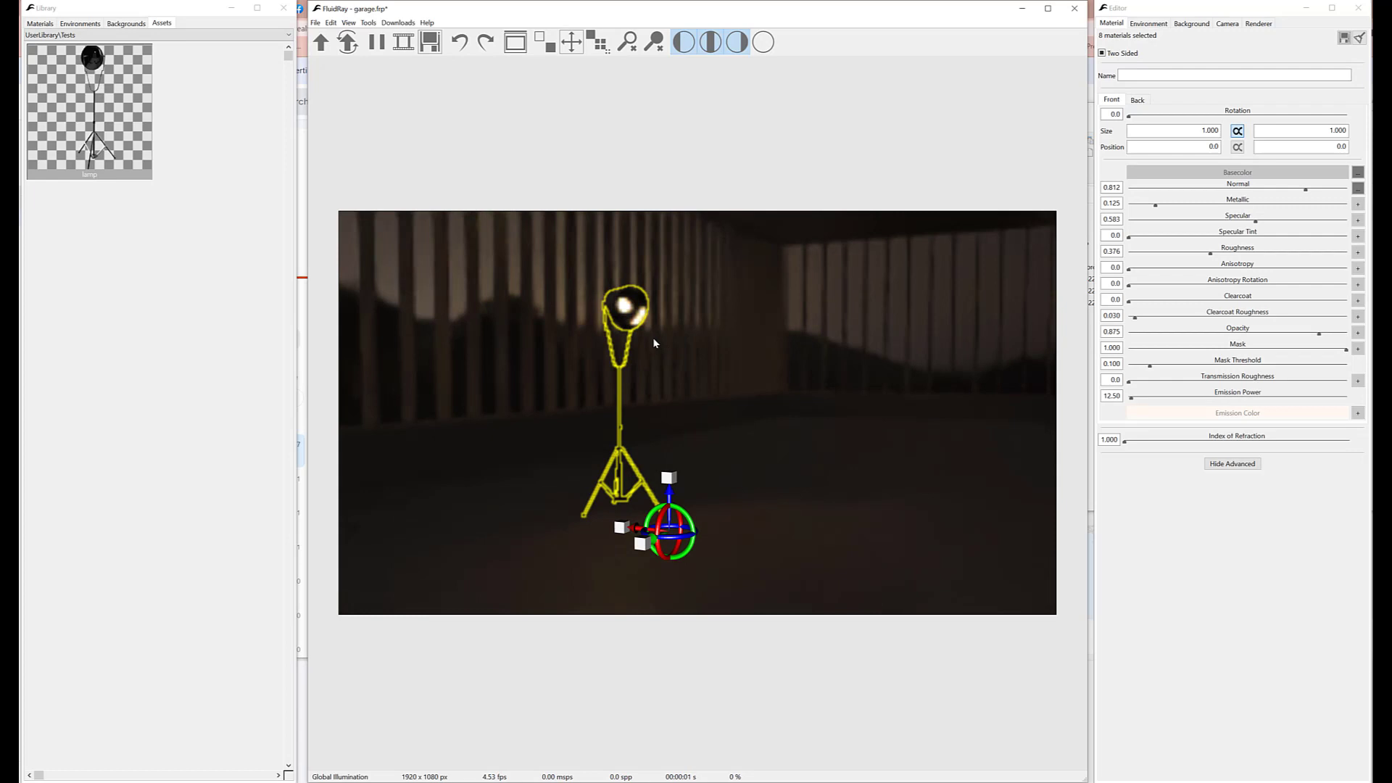
# Step: Raise the Candle (1900K) light's Emission Power by appending a zero to its value
pyautogui.click(625, 307)
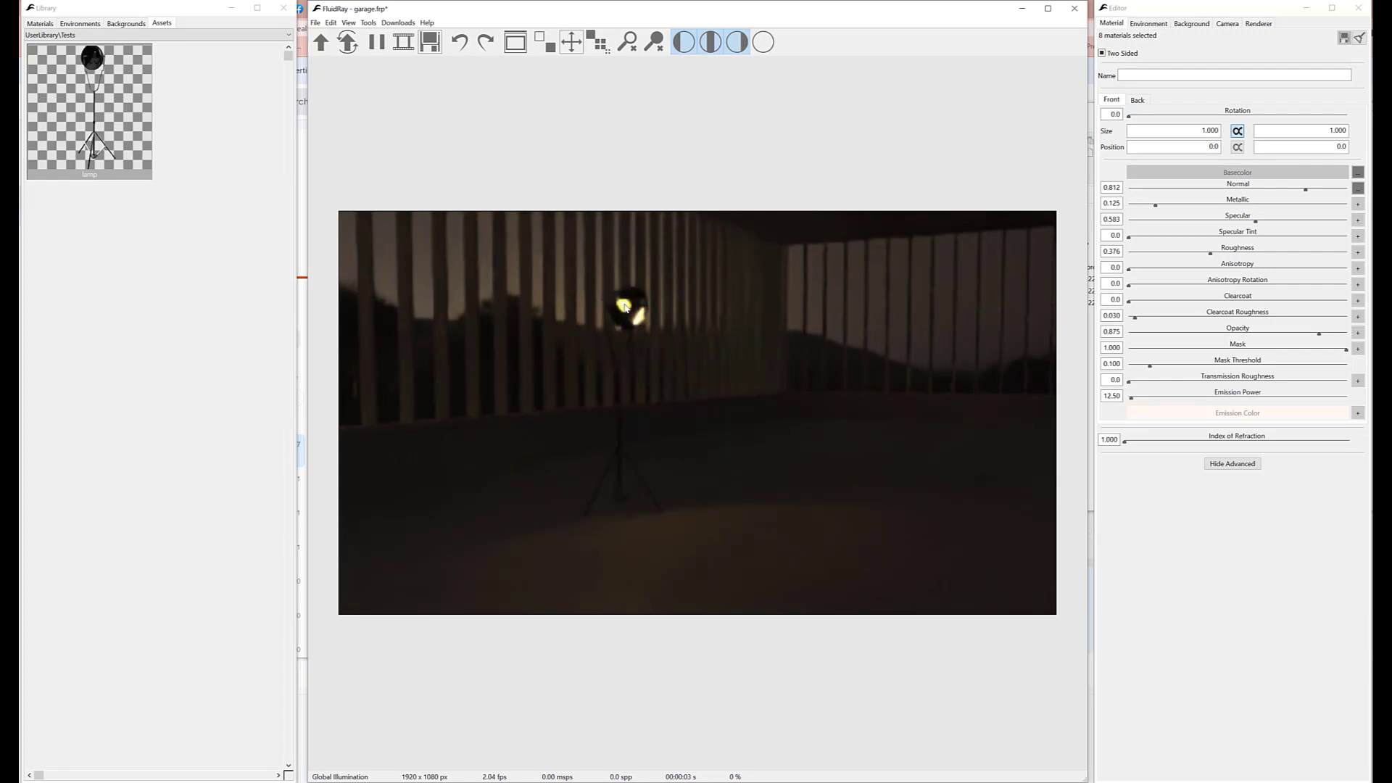
pyautogui.click(1109, 383)
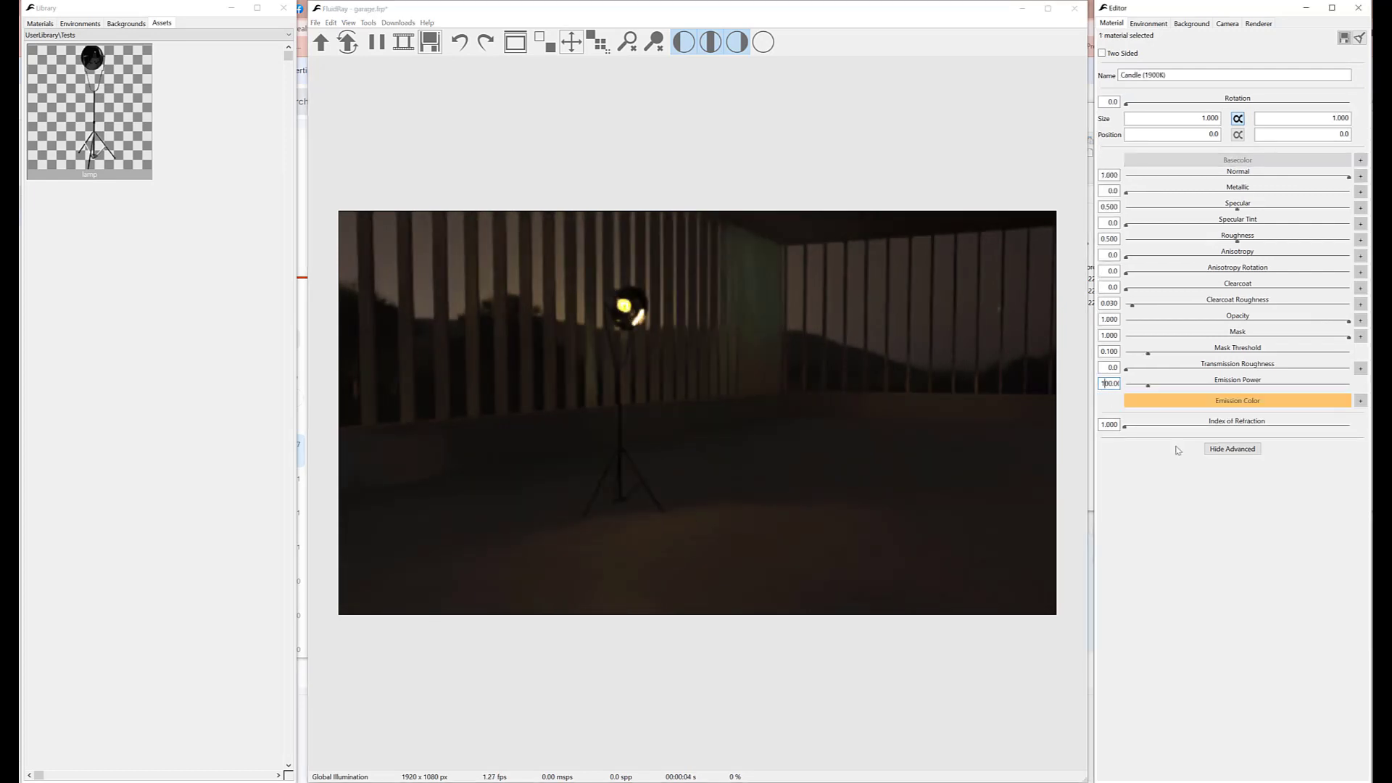
pyautogui.write('0')
pyautogui.press('Return')
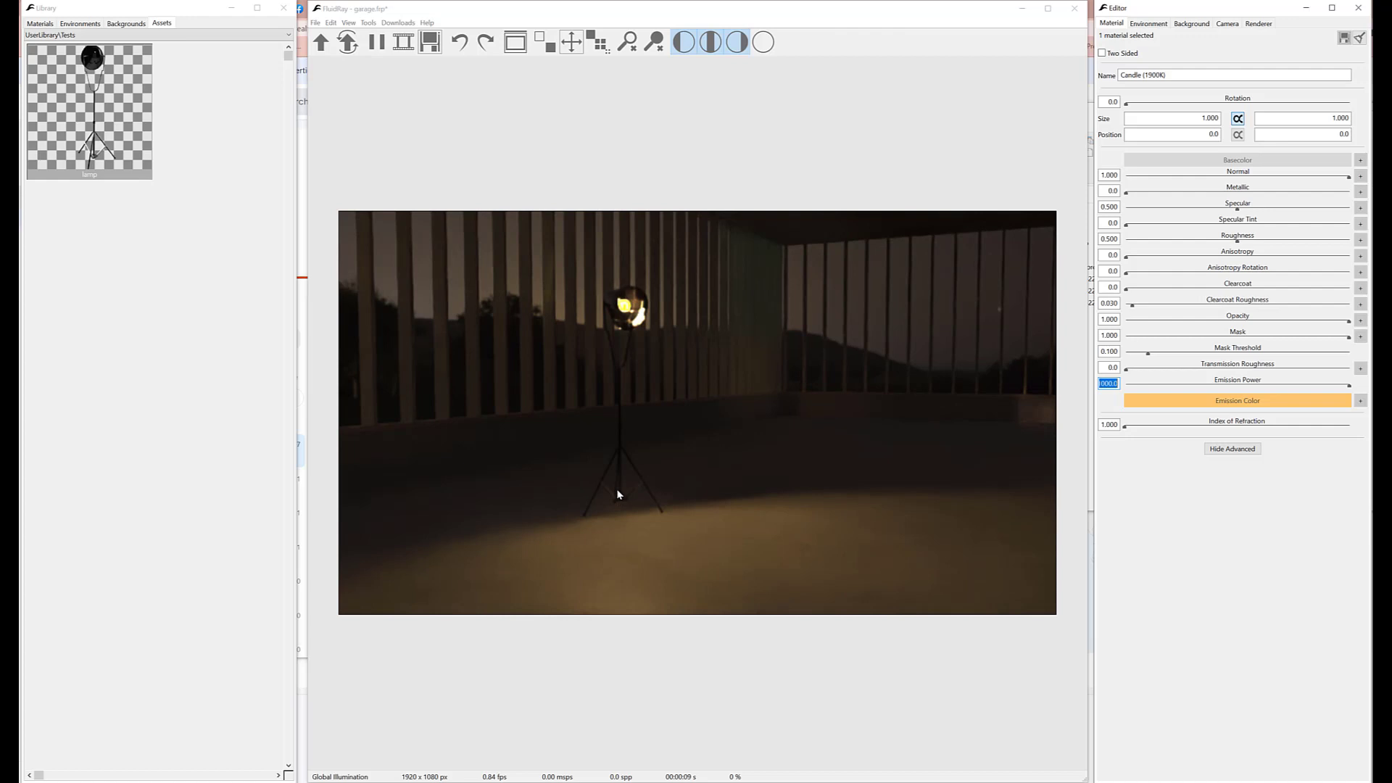
# Step: Clear the selection and drop a second lamp asset onto the garage floor
pyautogui.click(357, 119)
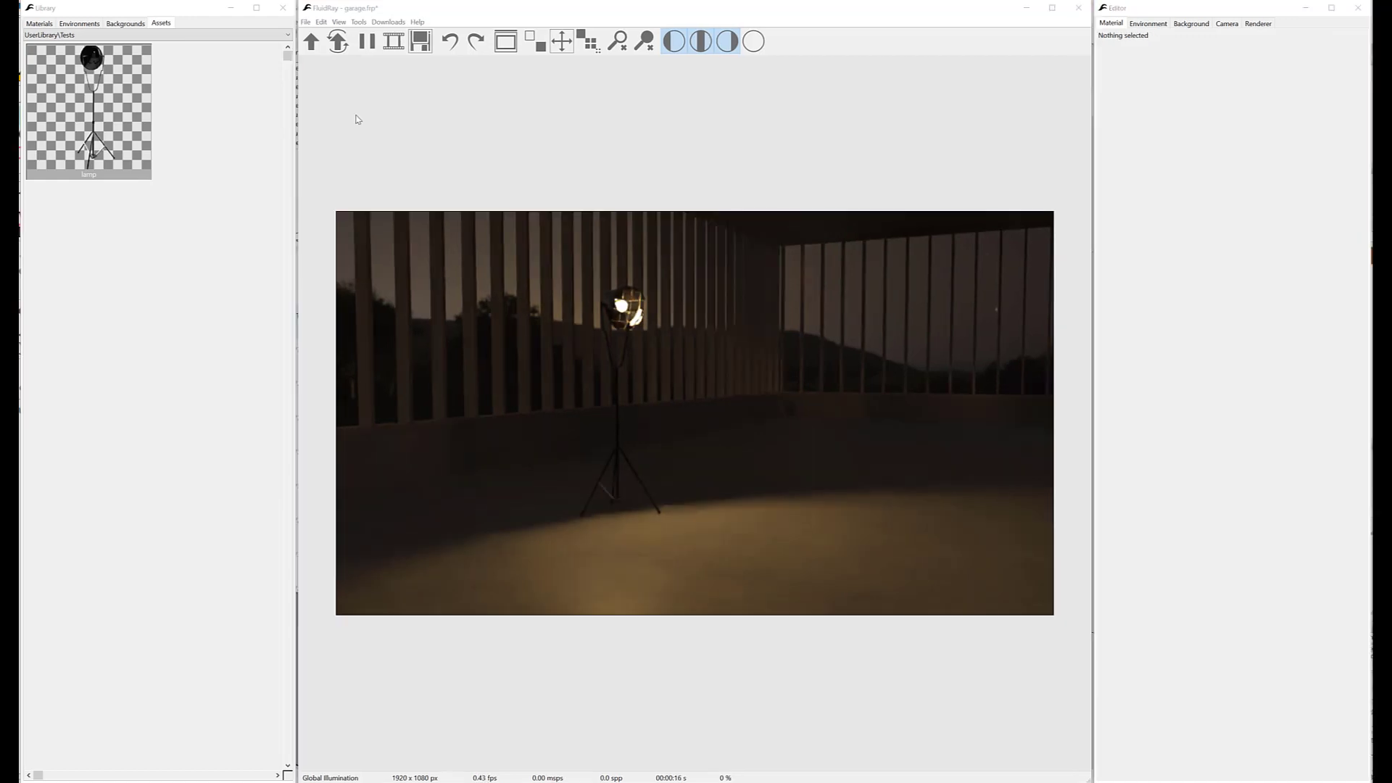
pyautogui.moveTo(79, 134); pyautogui.dragTo(72, 127)
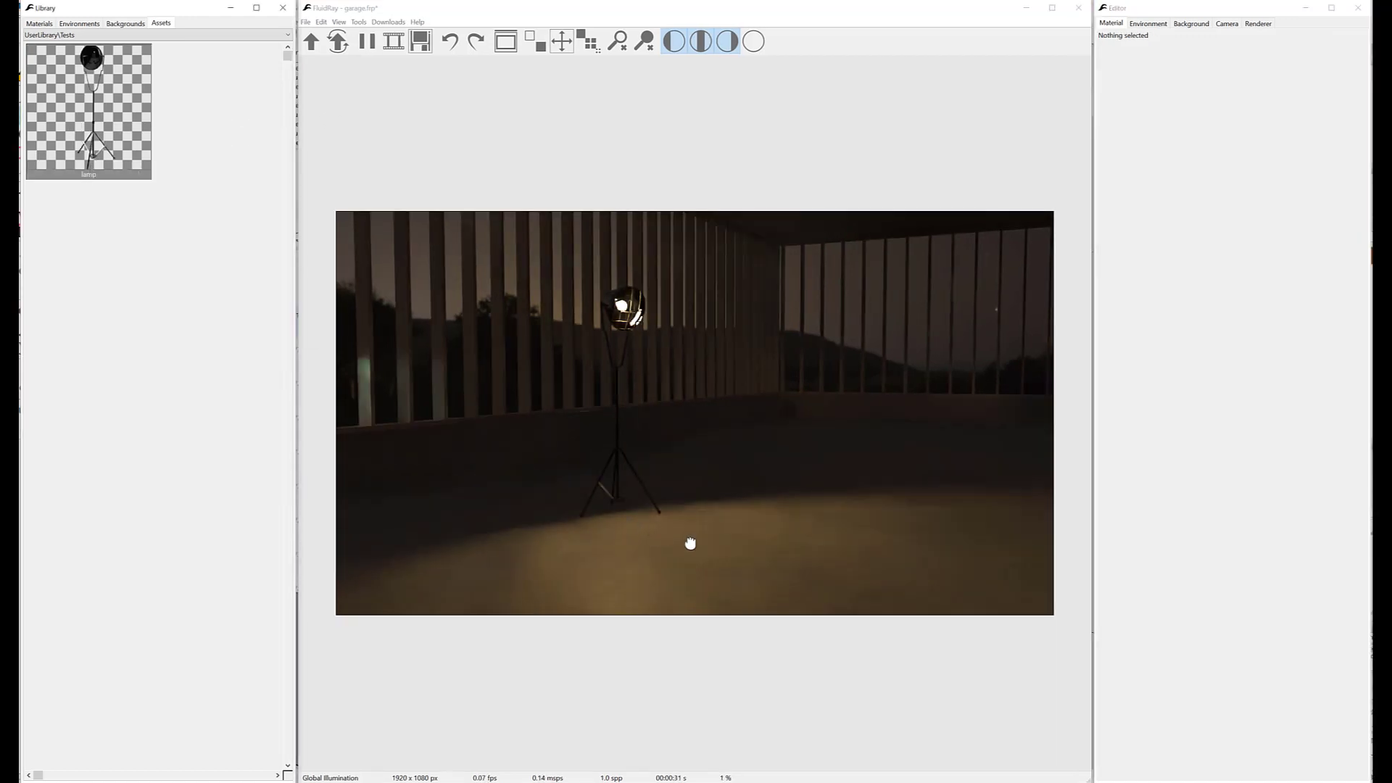
pyautogui.moveTo(691, 543); pyautogui.dragTo(770, 534)
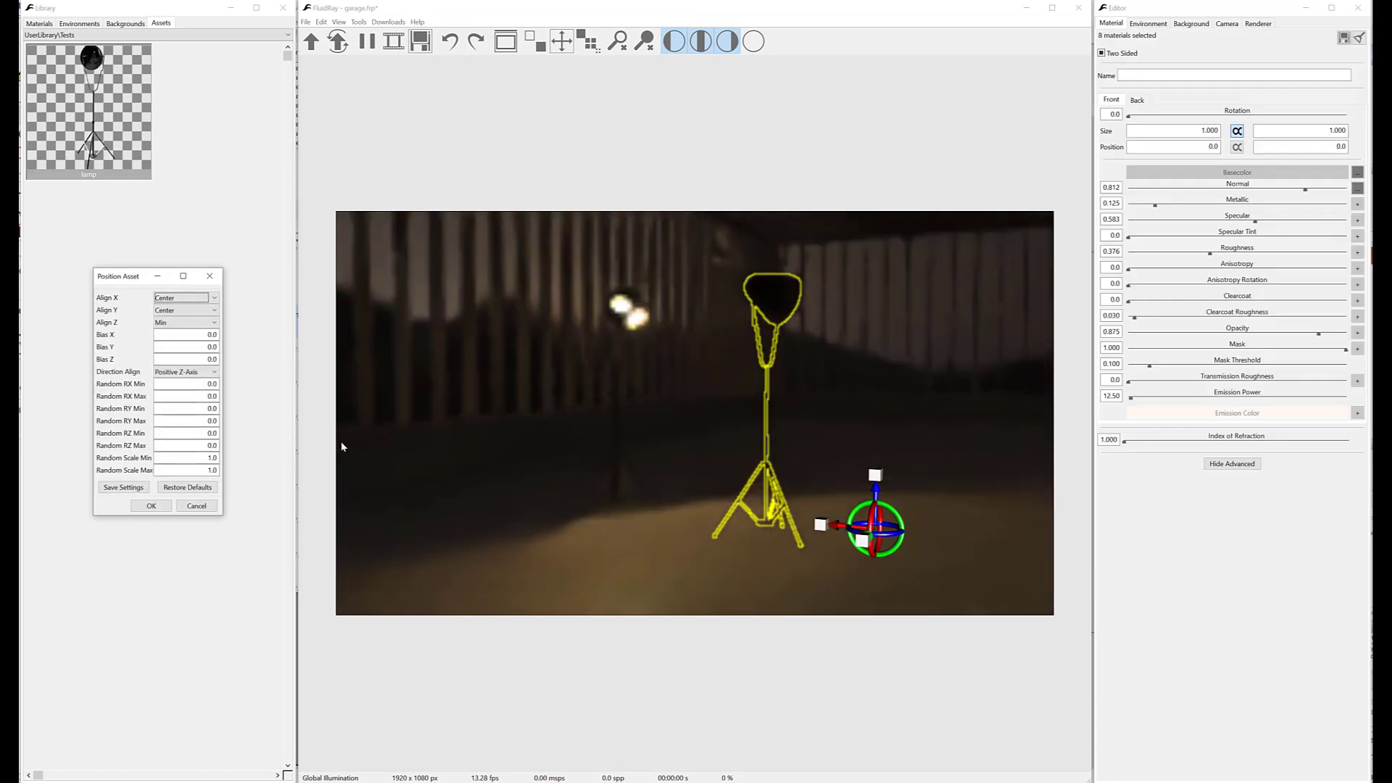
# Step: Align the second lamp to Positive X-Axis, save that setting, and shift the lamp right
pyautogui.click(180, 372)
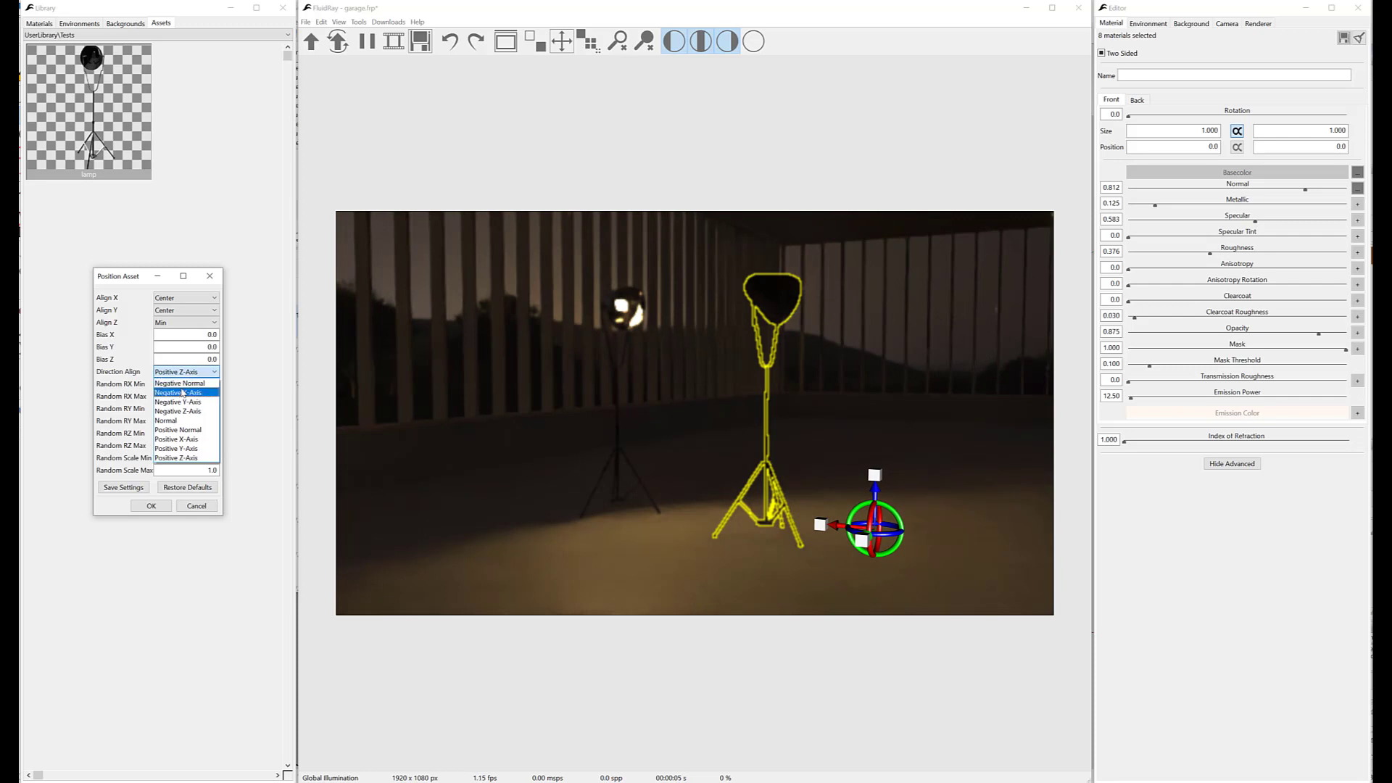
pyautogui.click(186, 439)
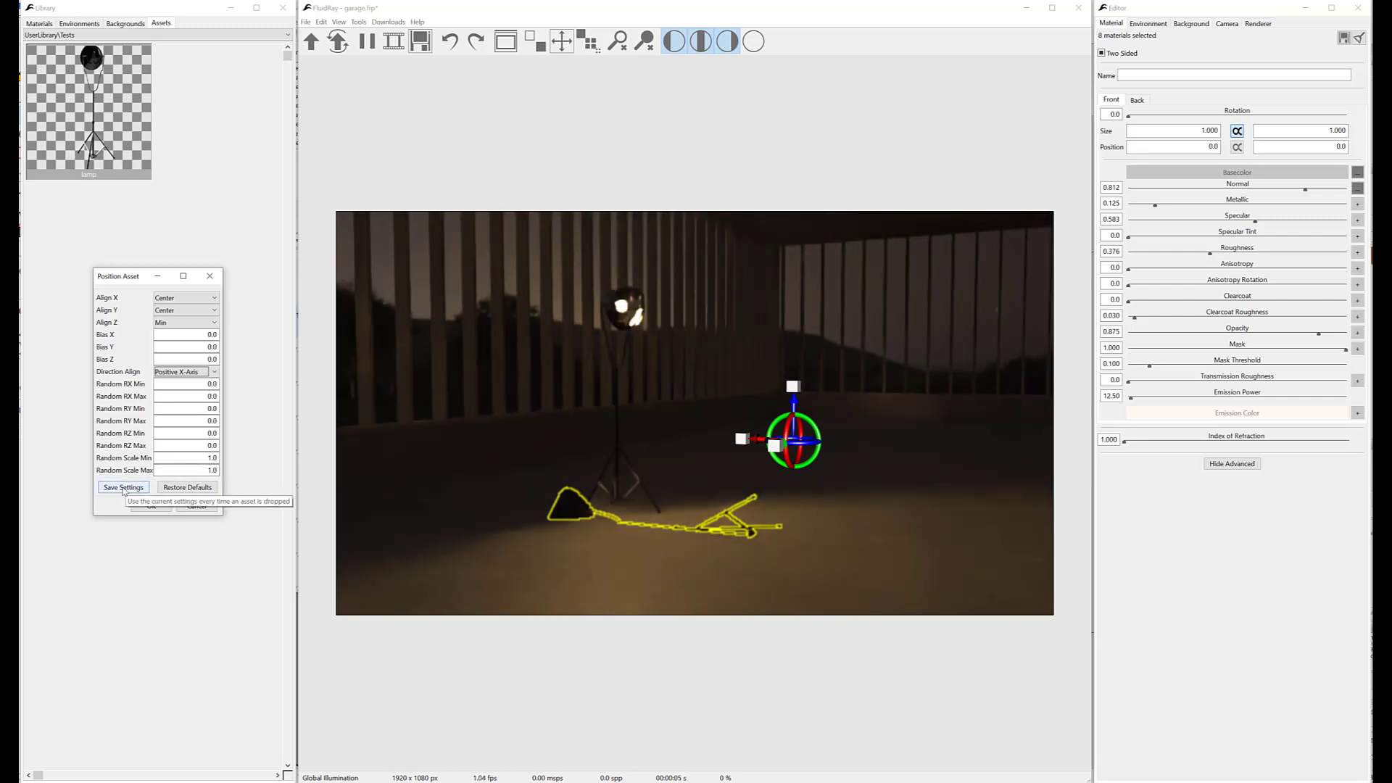
pyautogui.click(123, 489)
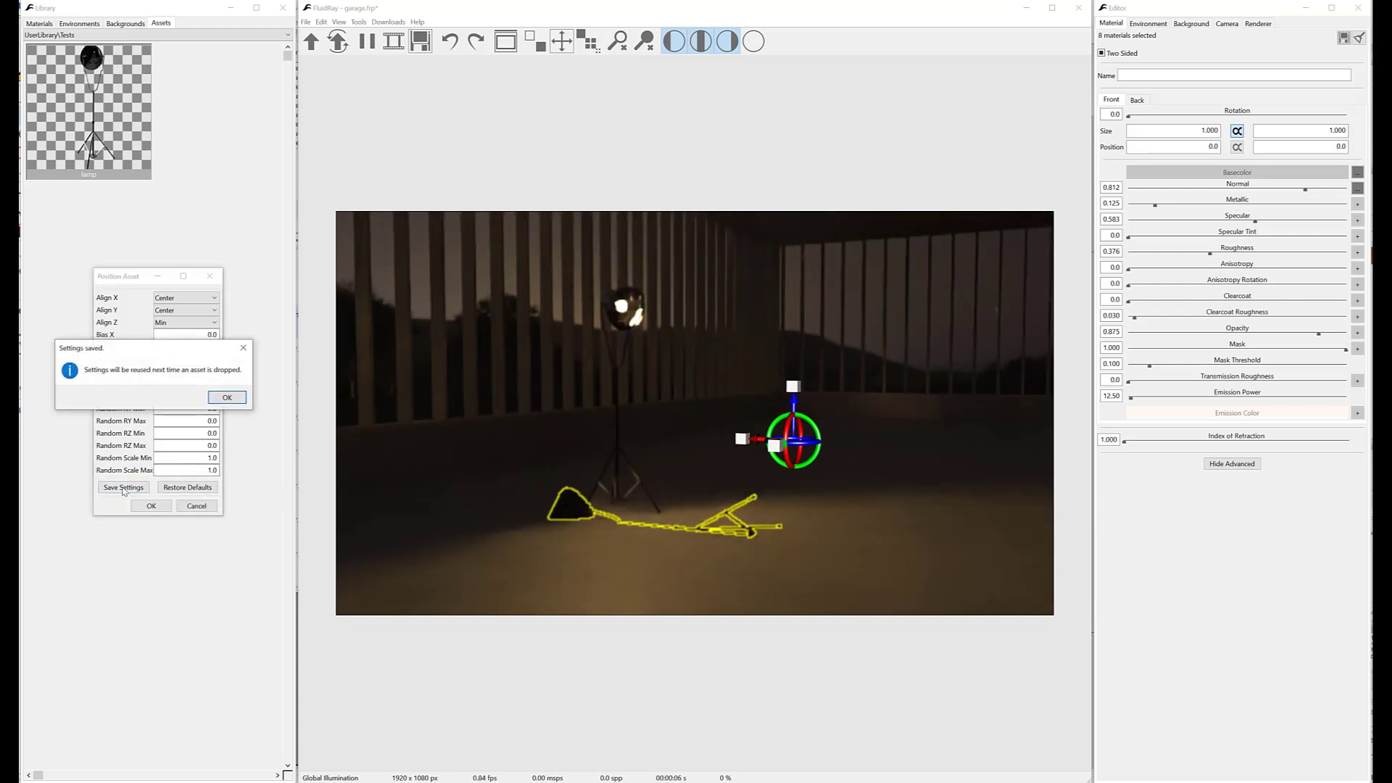
pyautogui.click(226, 398)
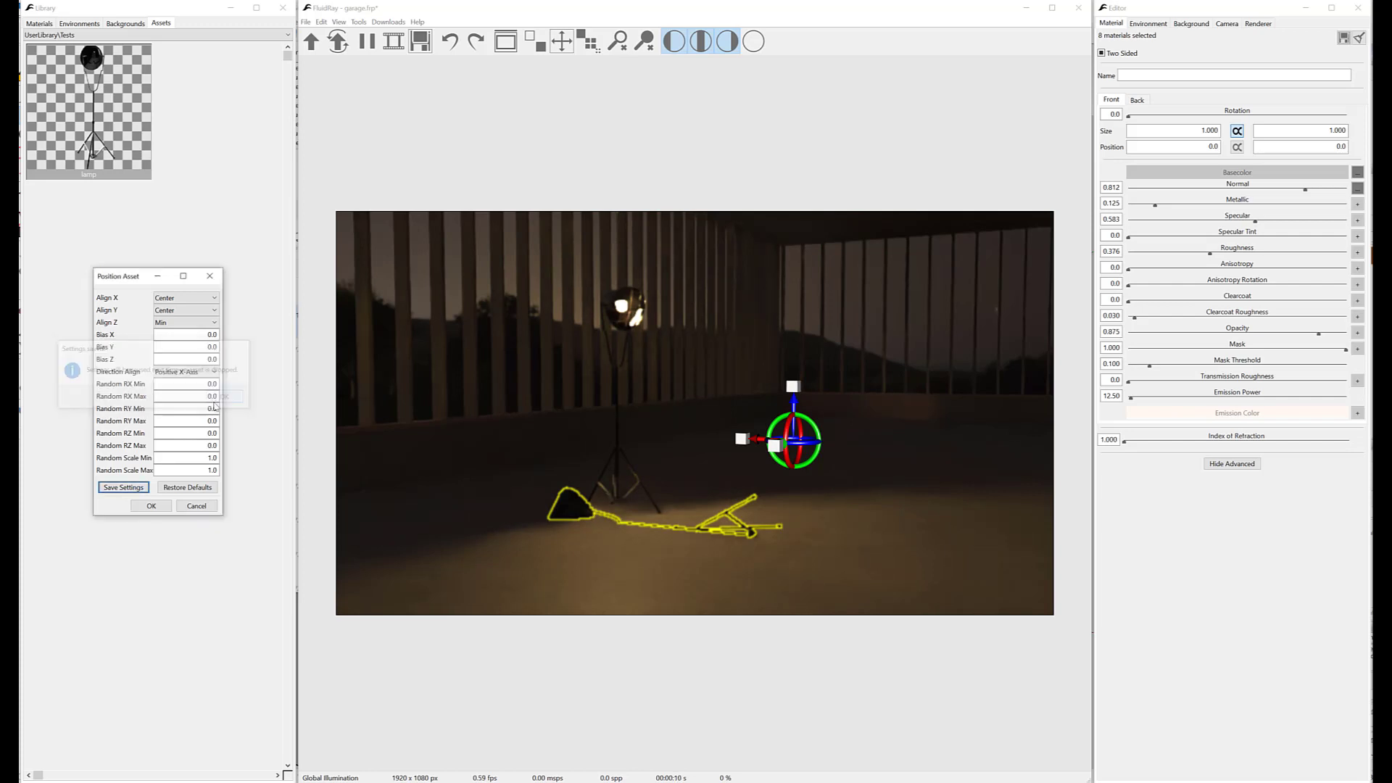
pyautogui.click(151, 506)
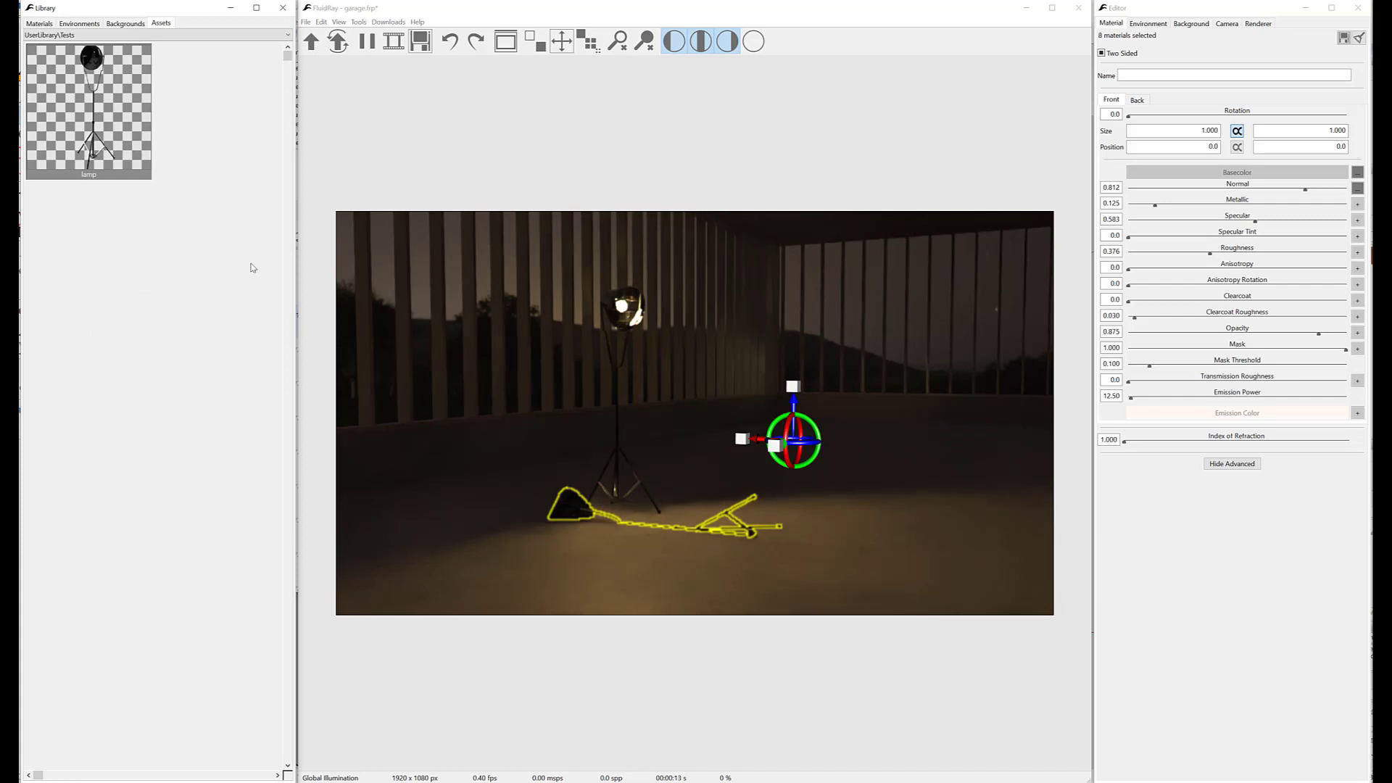
pyautogui.click(907, 524)
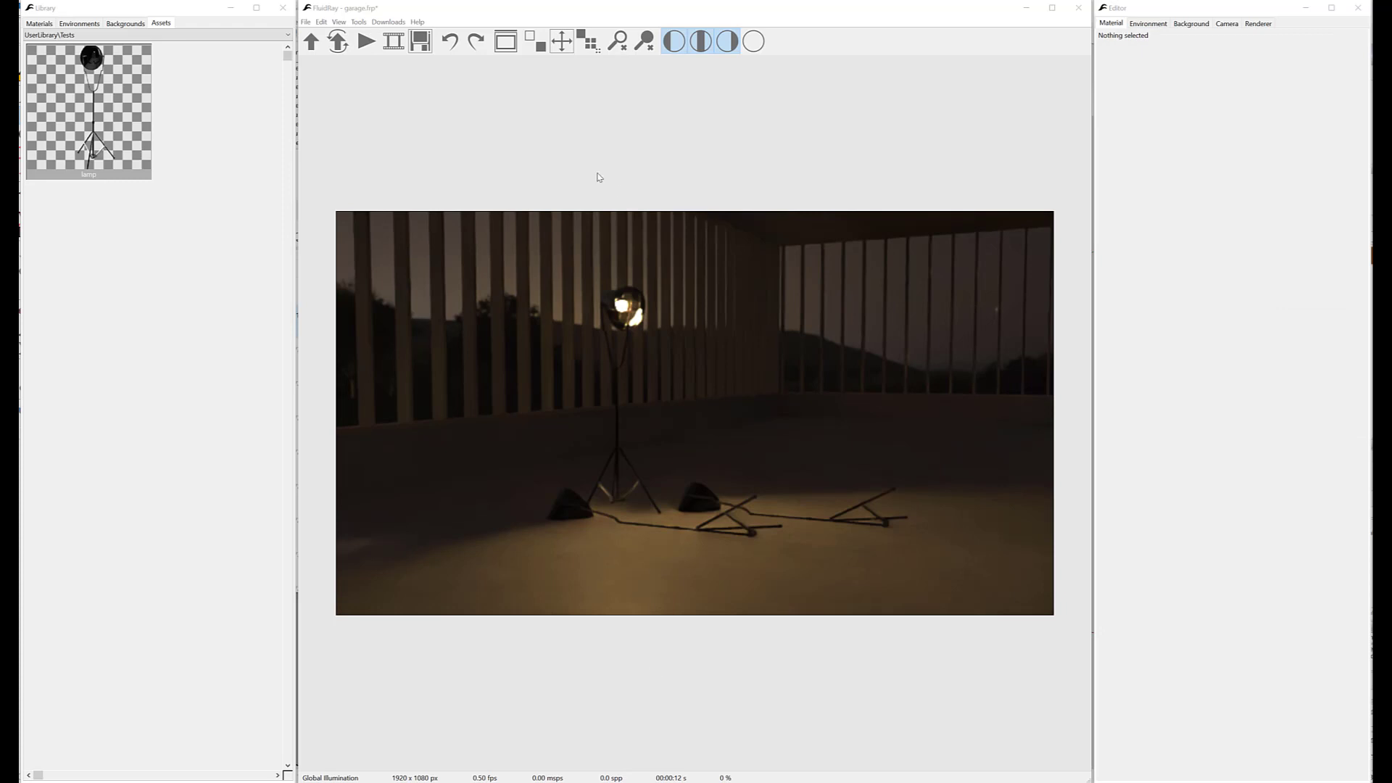
# Step: Select the whole standing lamp asset from its gold head's right-click options
pyautogui.click(608, 305)
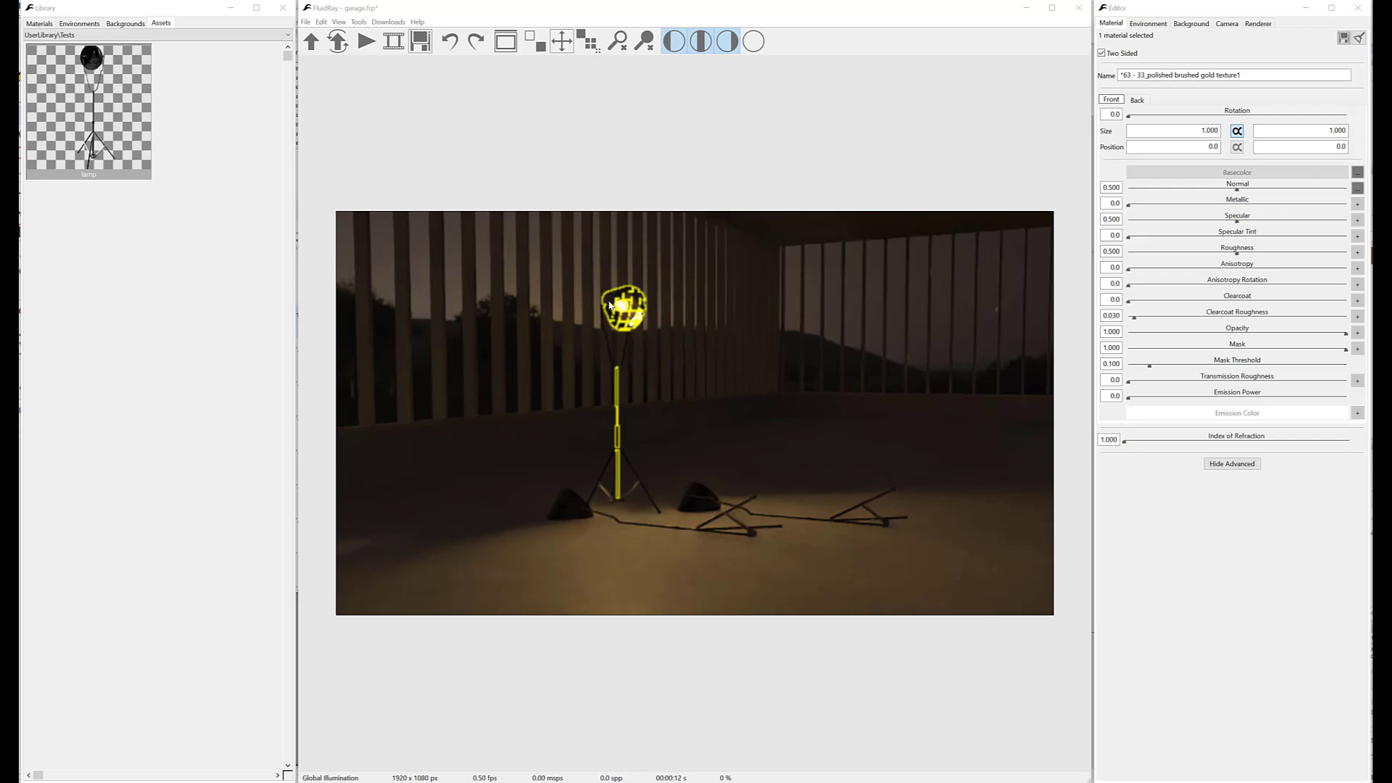
pyautogui.rightClick(609, 302)
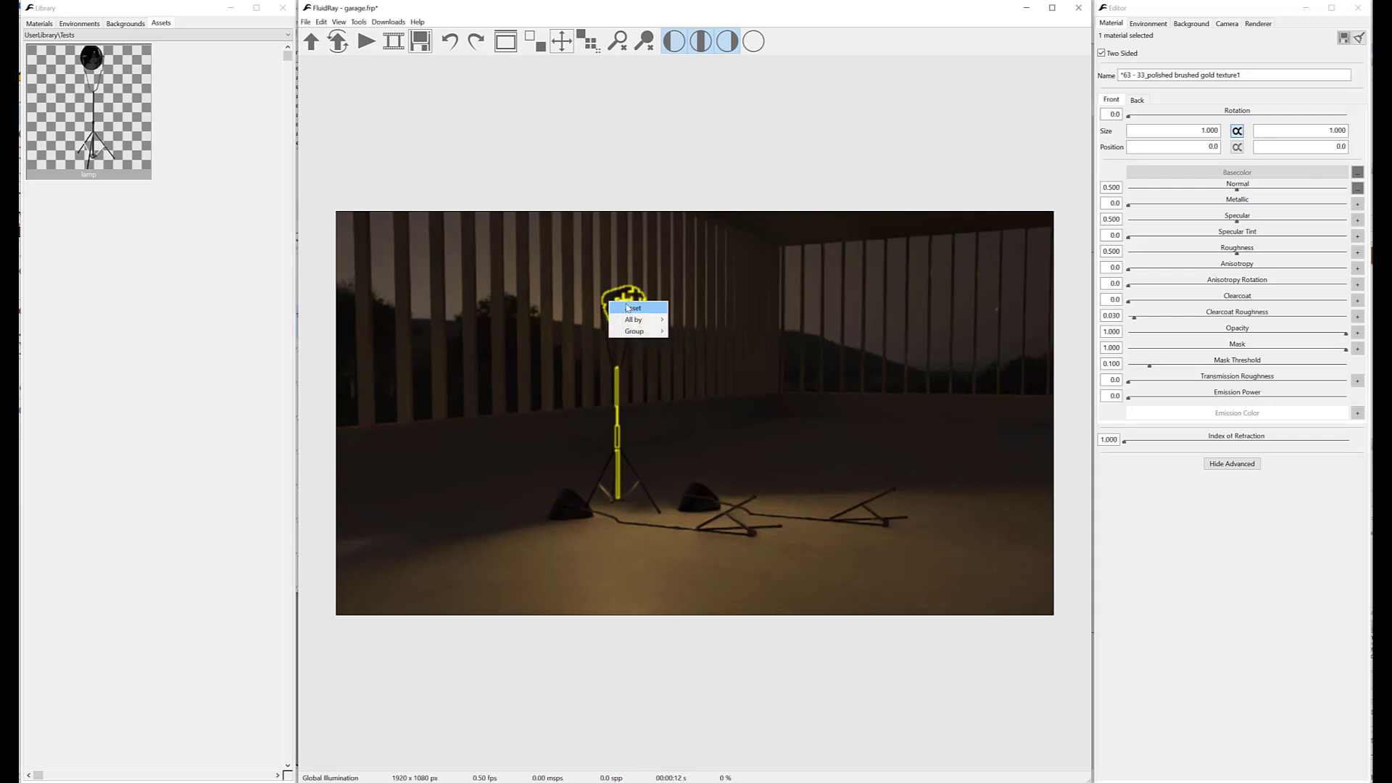
pyautogui.click(628, 308)
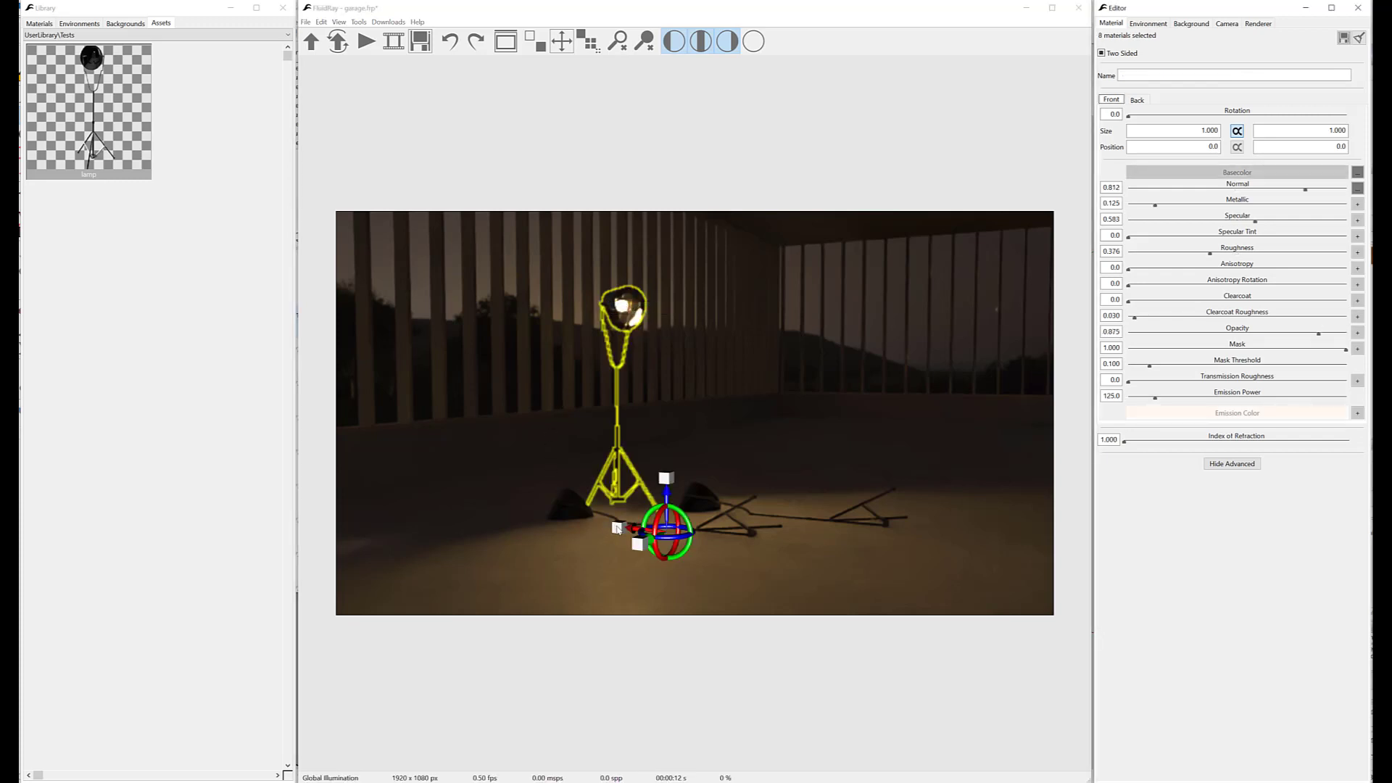
# Step: Move the standing lamp to the right and higher, then clear the selection
pyautogui.moveTo(635, 532); pyautogui.dragTo(742, 559)
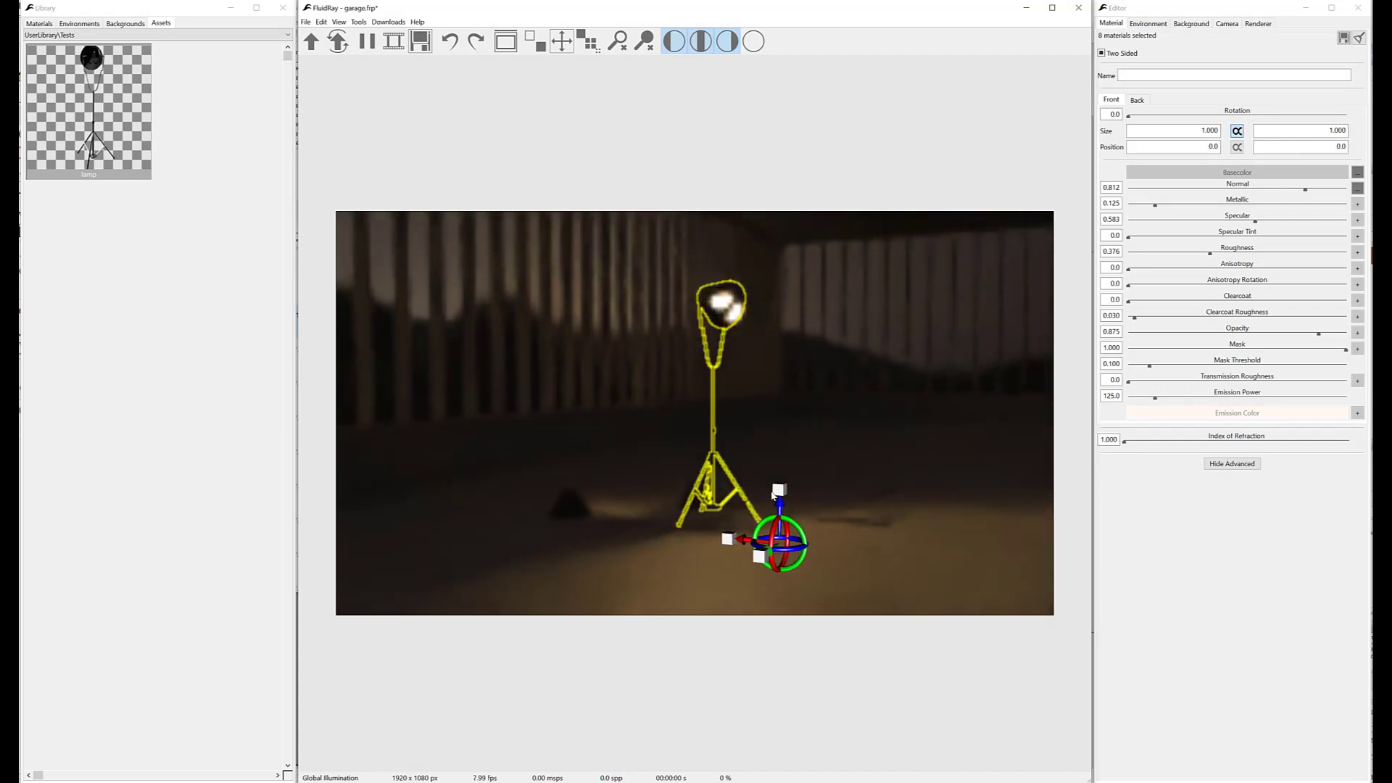
pyautogui.moveTo(774, 496); pyautogui.dragTo(793, 555)
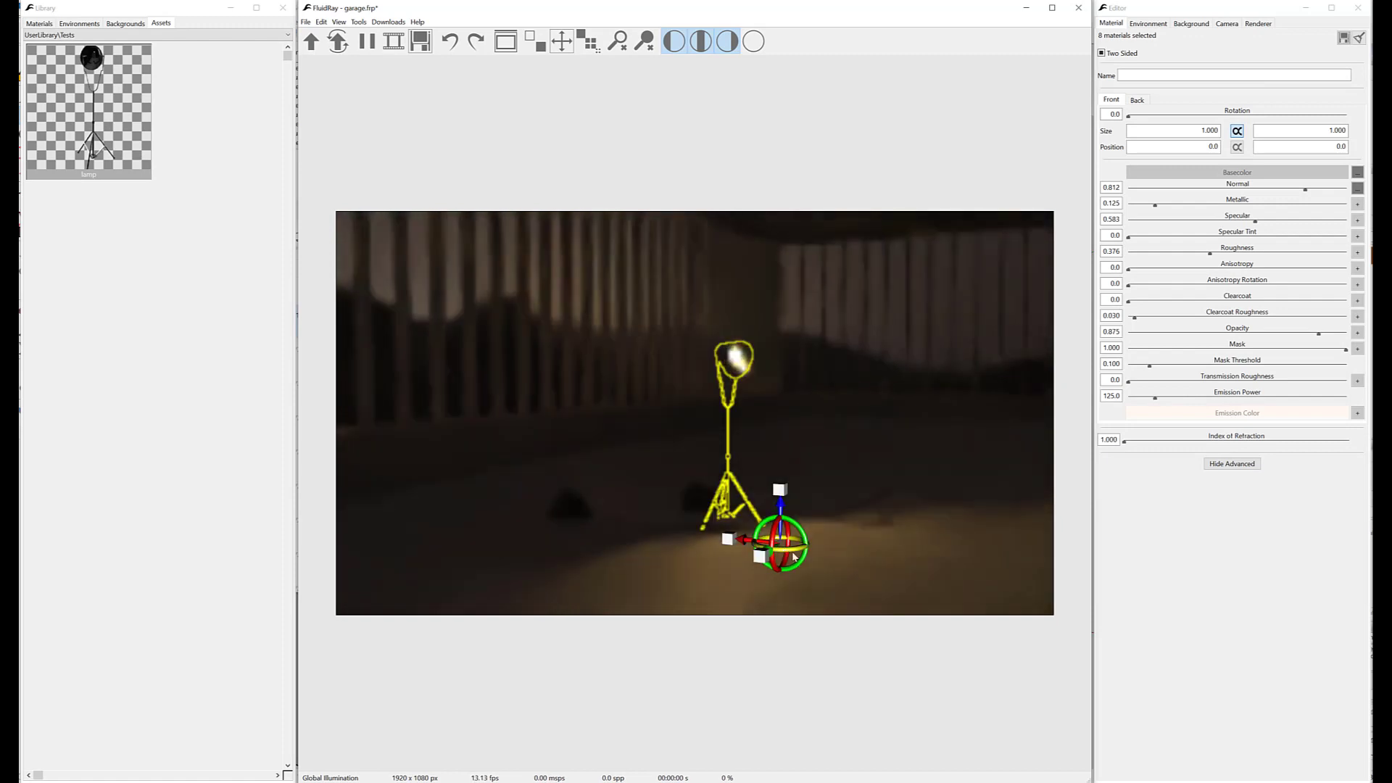
pyautogui.click(747, 551)
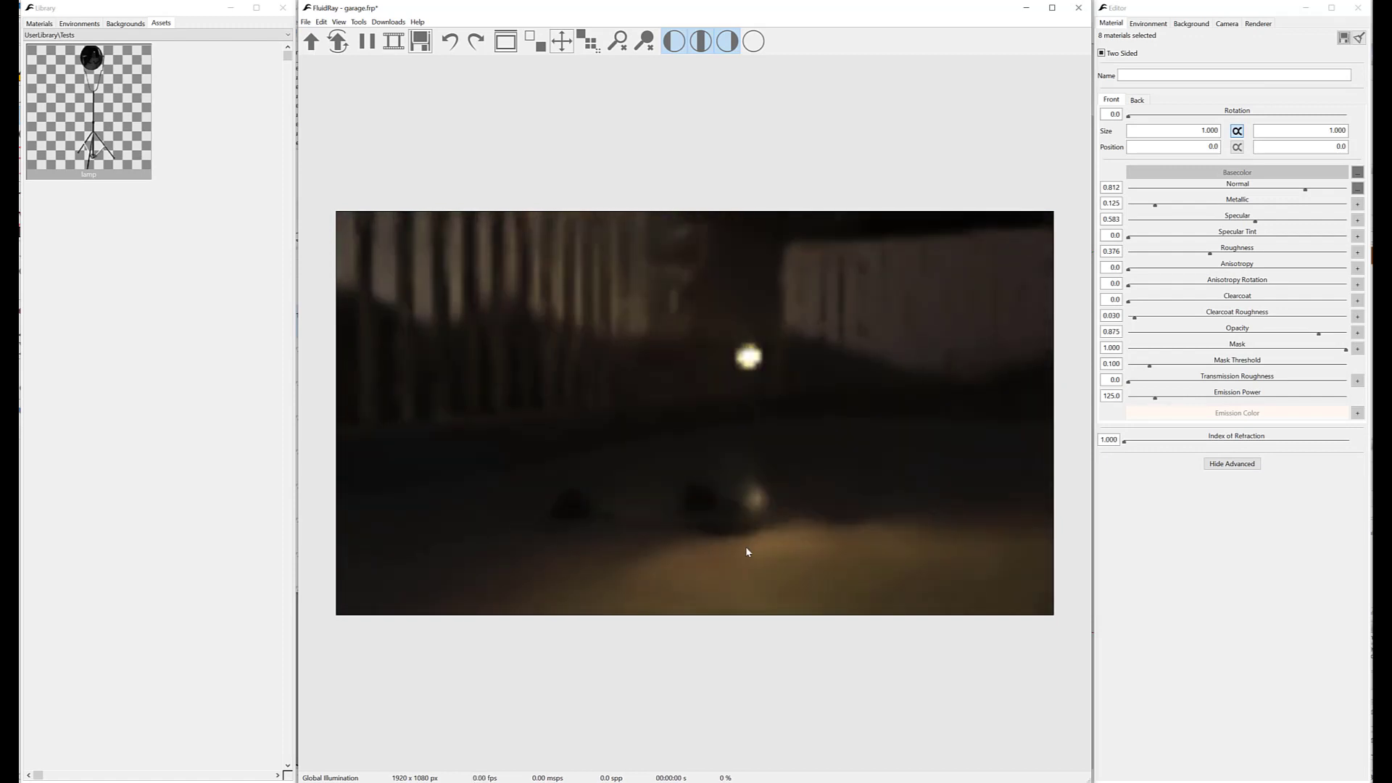
pyautogui.hotkey('ctrl', 'z')
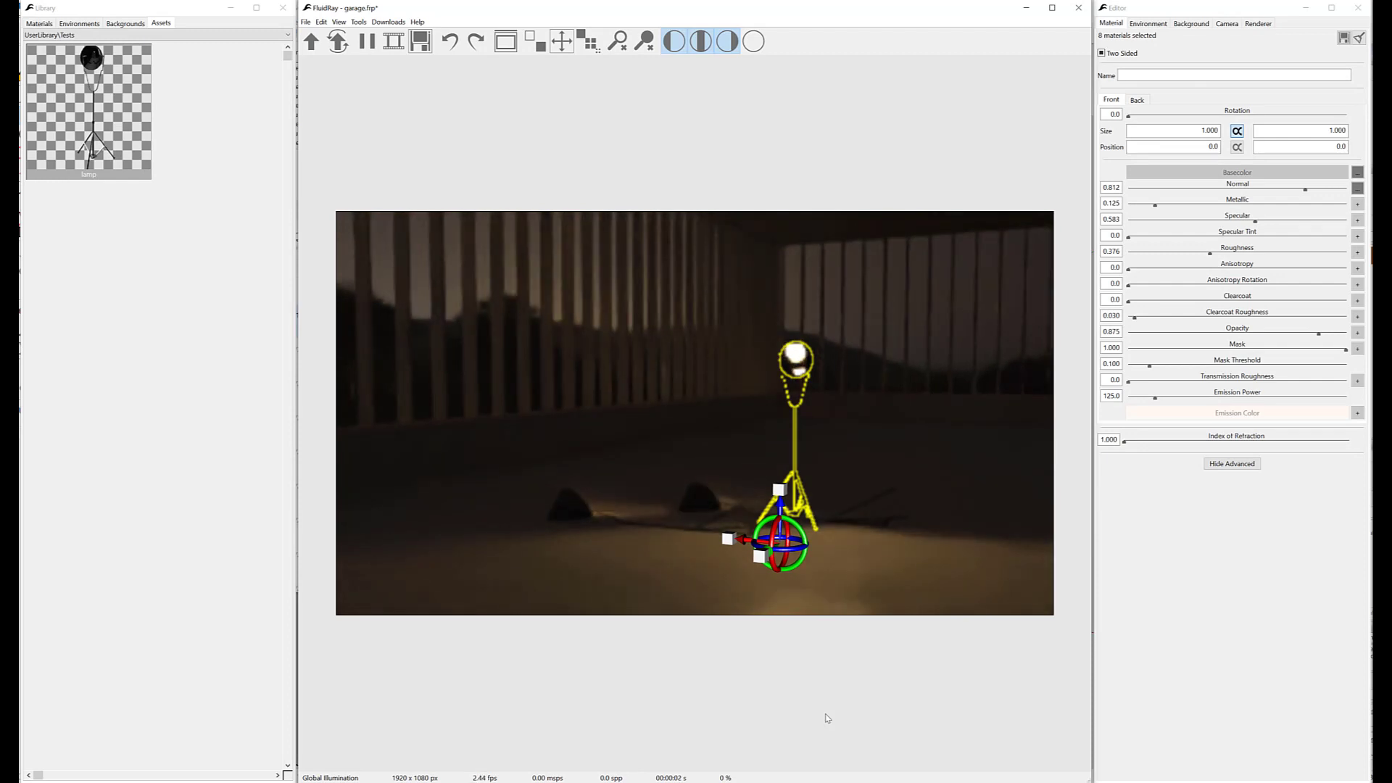
pyautogui.click(826, 714)
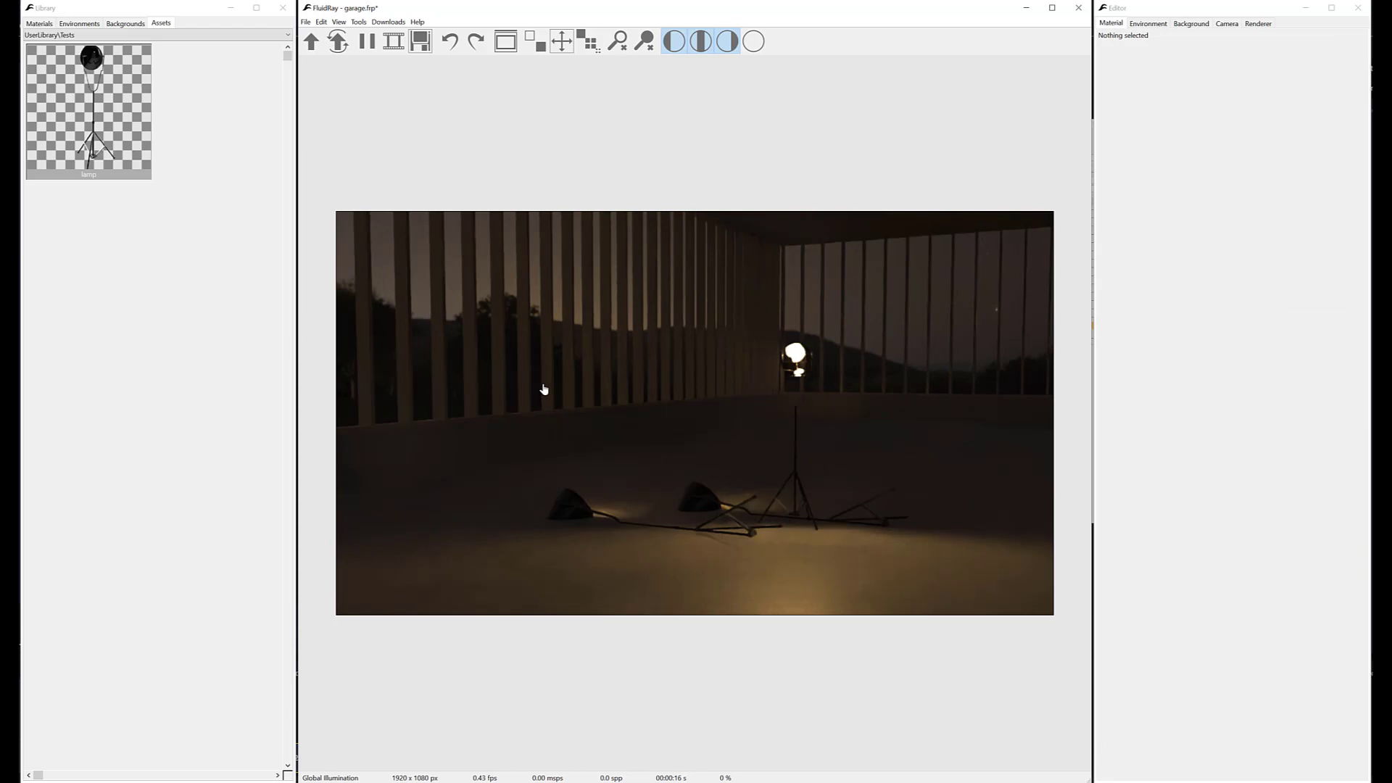
# Step: Open the Outliner and group lamp, lamp-1 and lamp-2 into a single Group
pyautogui.click(358, 22)
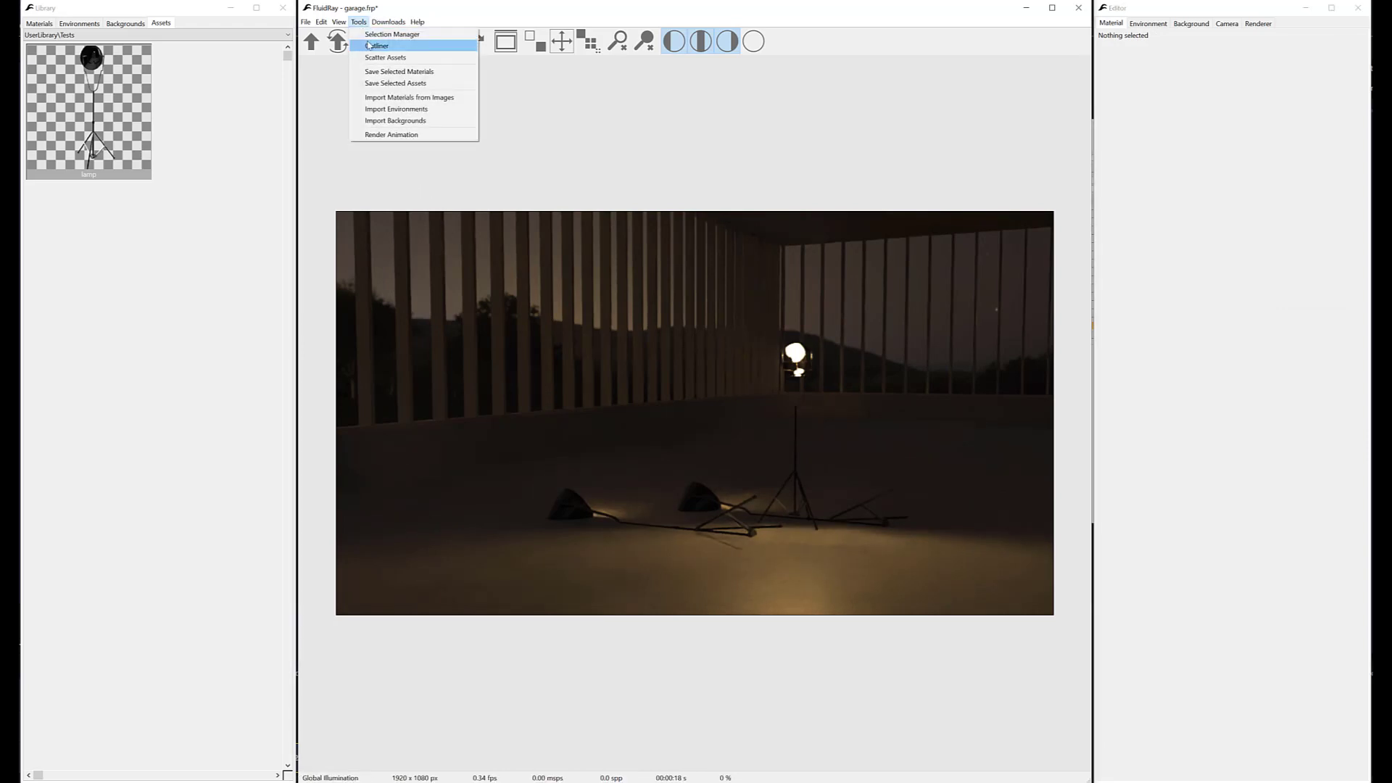
pyautogui.click(371, 45)
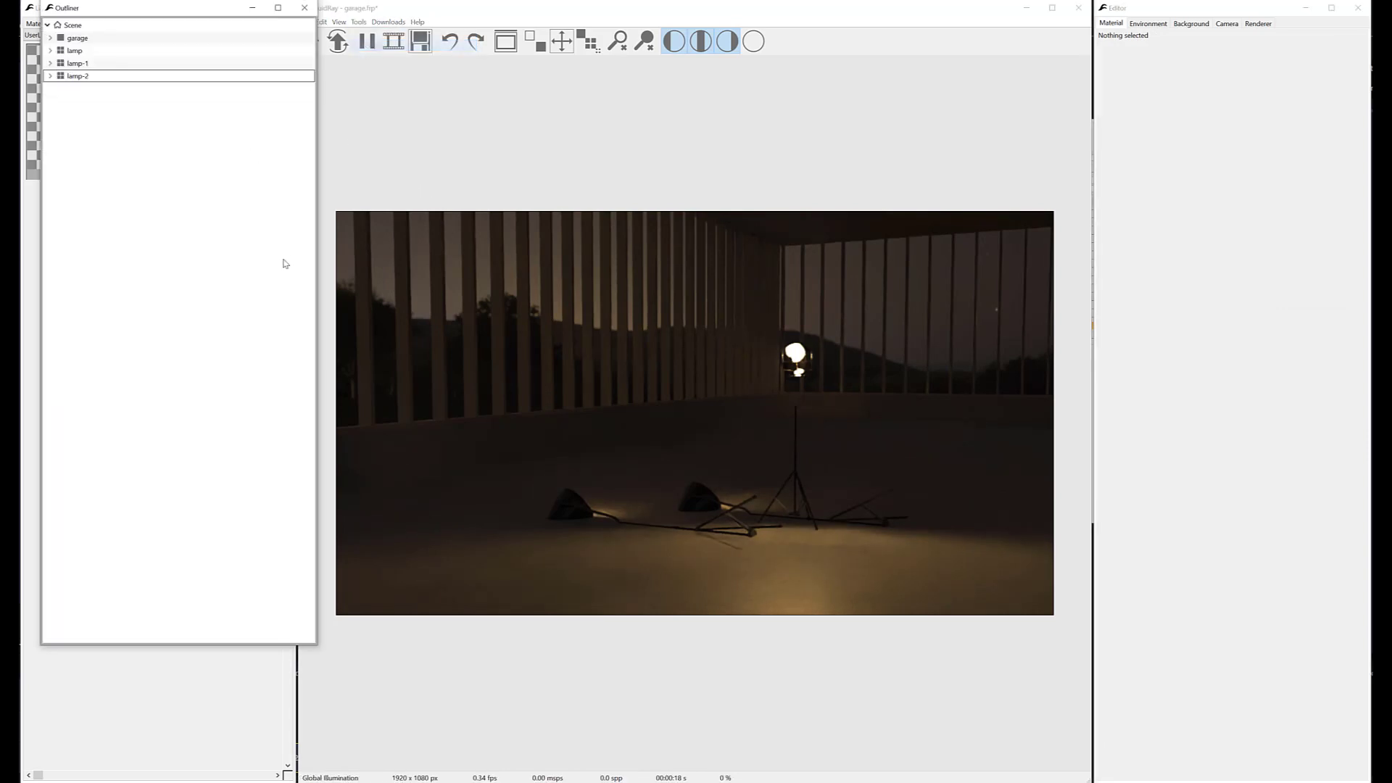
pyautogui.click(73, 51)
pyautogui.click(78, 64)
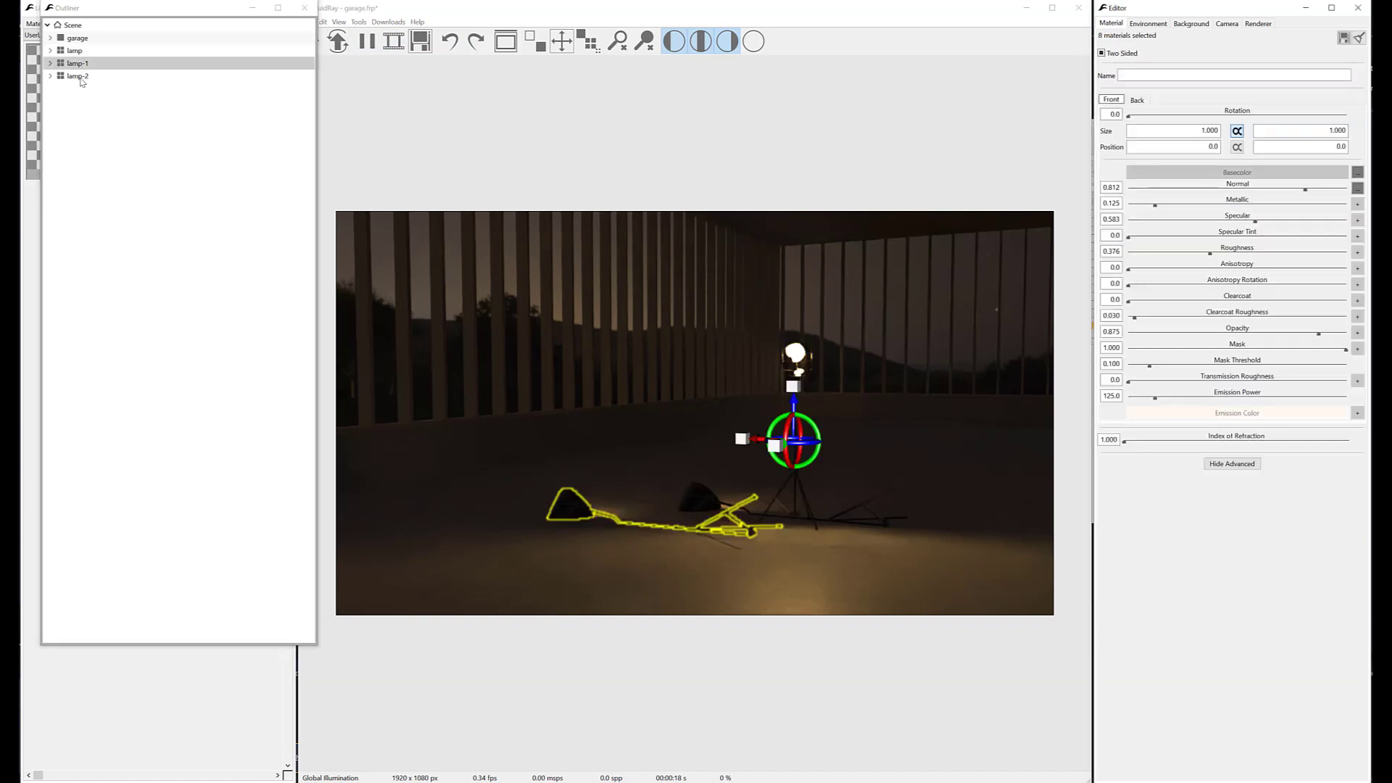
pyautogui.click(79, 76)
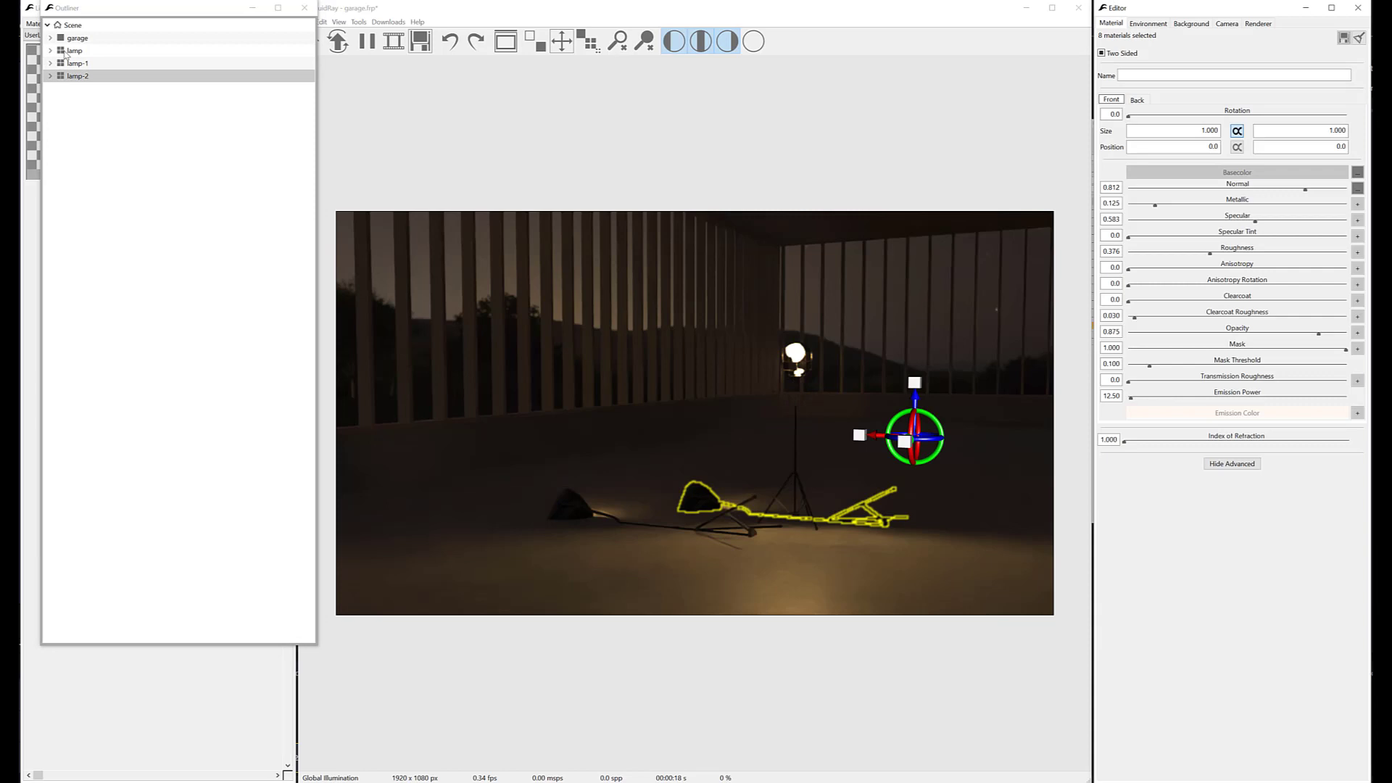
pyautogui.click(74, 50)
pyautogui.keyDown('shift'); pyautogui.click(80, 76); pyautogui.keyUp('shift')
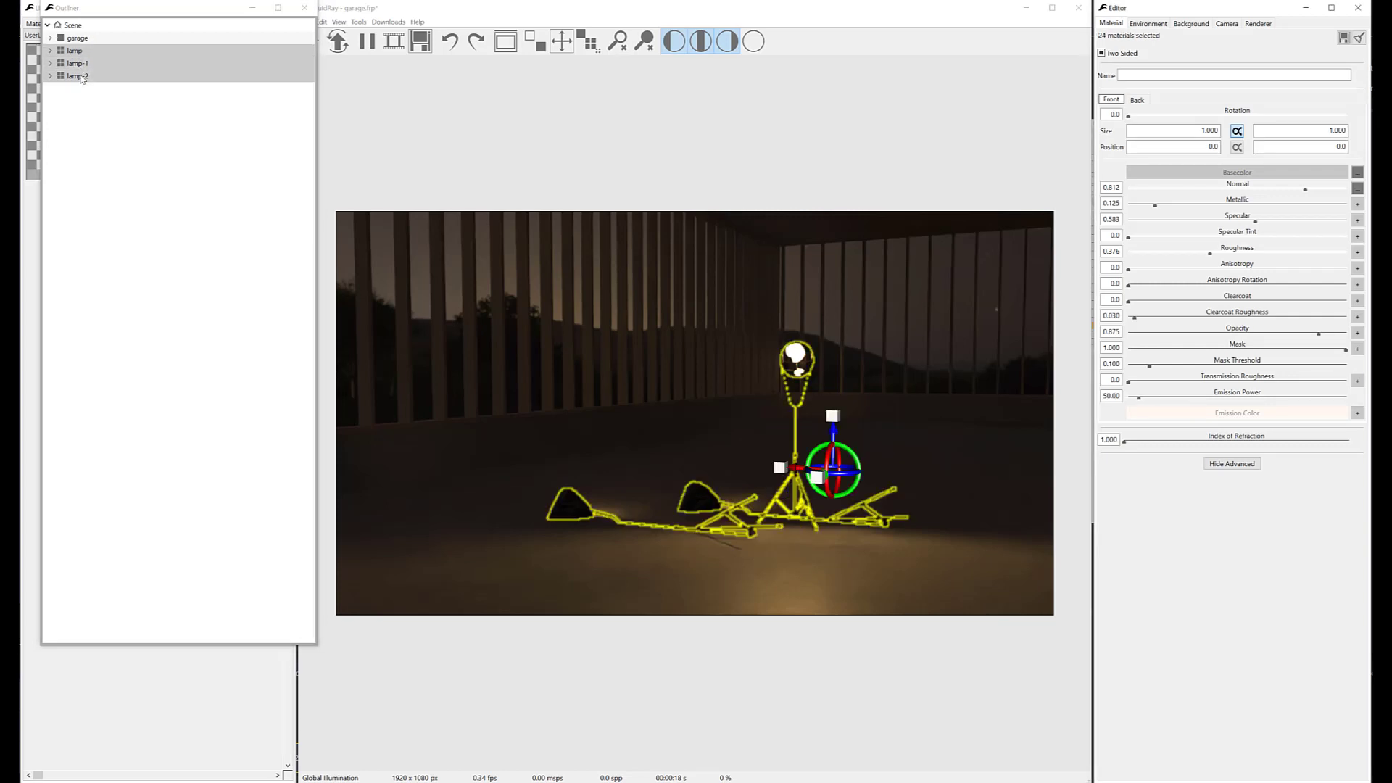
pyautogui.rightClick(82, 79)
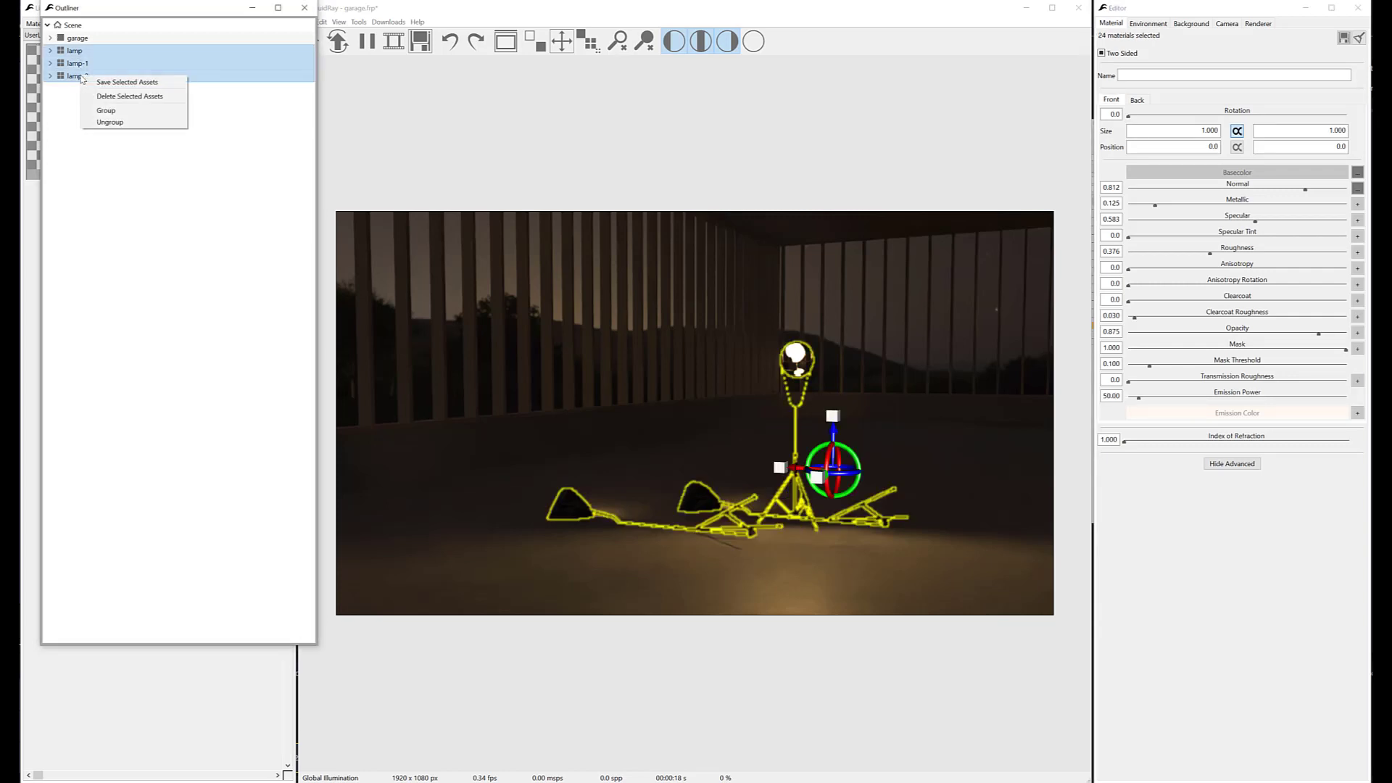
pyautogui.click(107, 112)
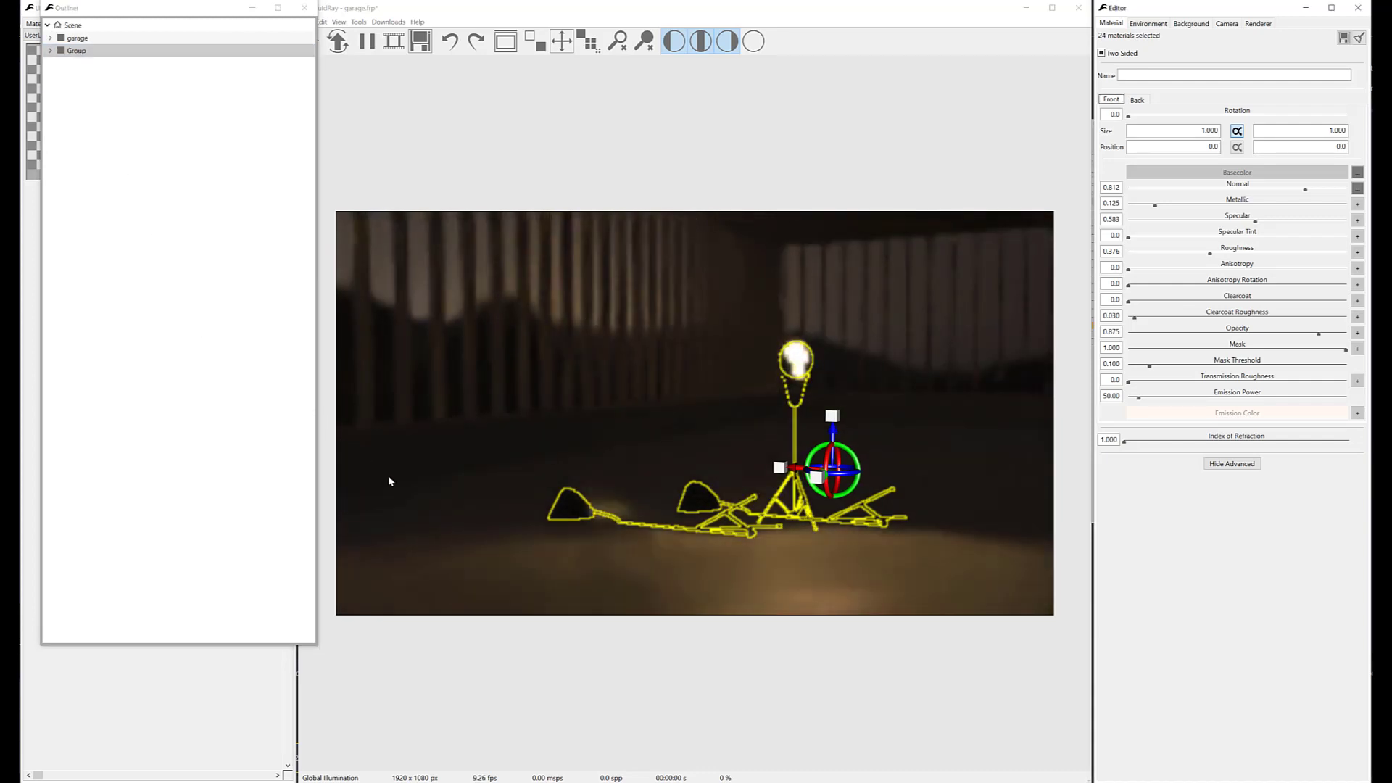
# Step: Shift the lamp group slightly left in the garage and expand it in the Outliner
pyautogui.click(797, 471)
pyautogui.moveTo(798, 472); pyautogui.dragTo(732, 461)
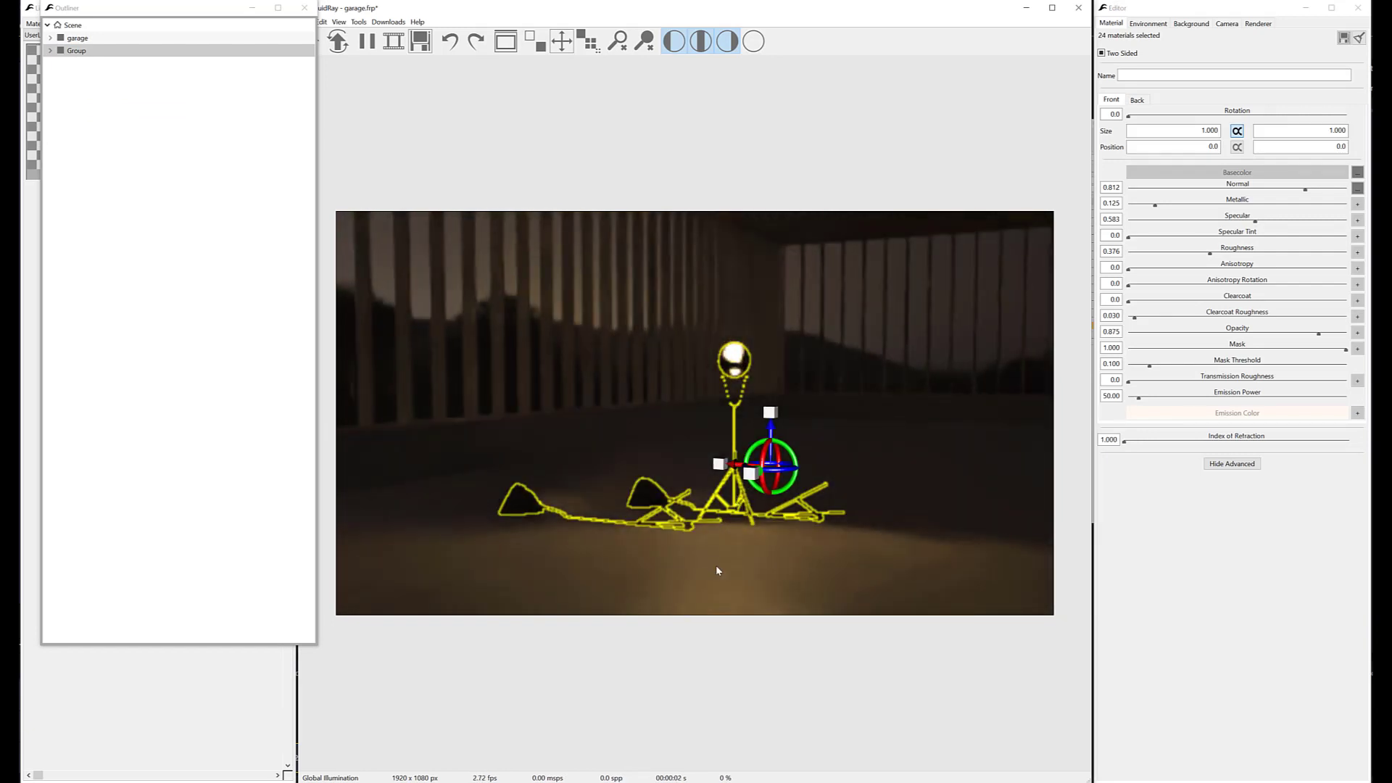
pyautogui.click(51, 51)
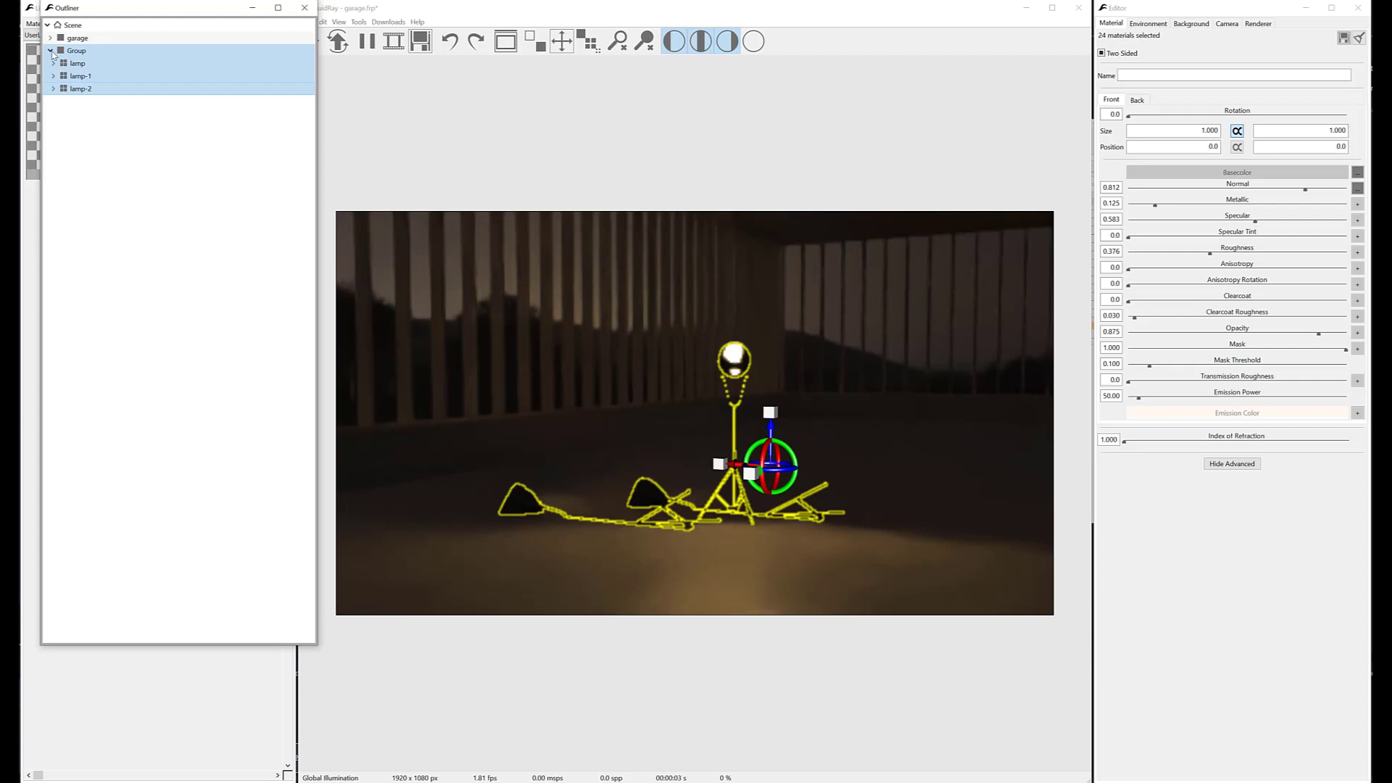
pyautogui.click(568, 374)
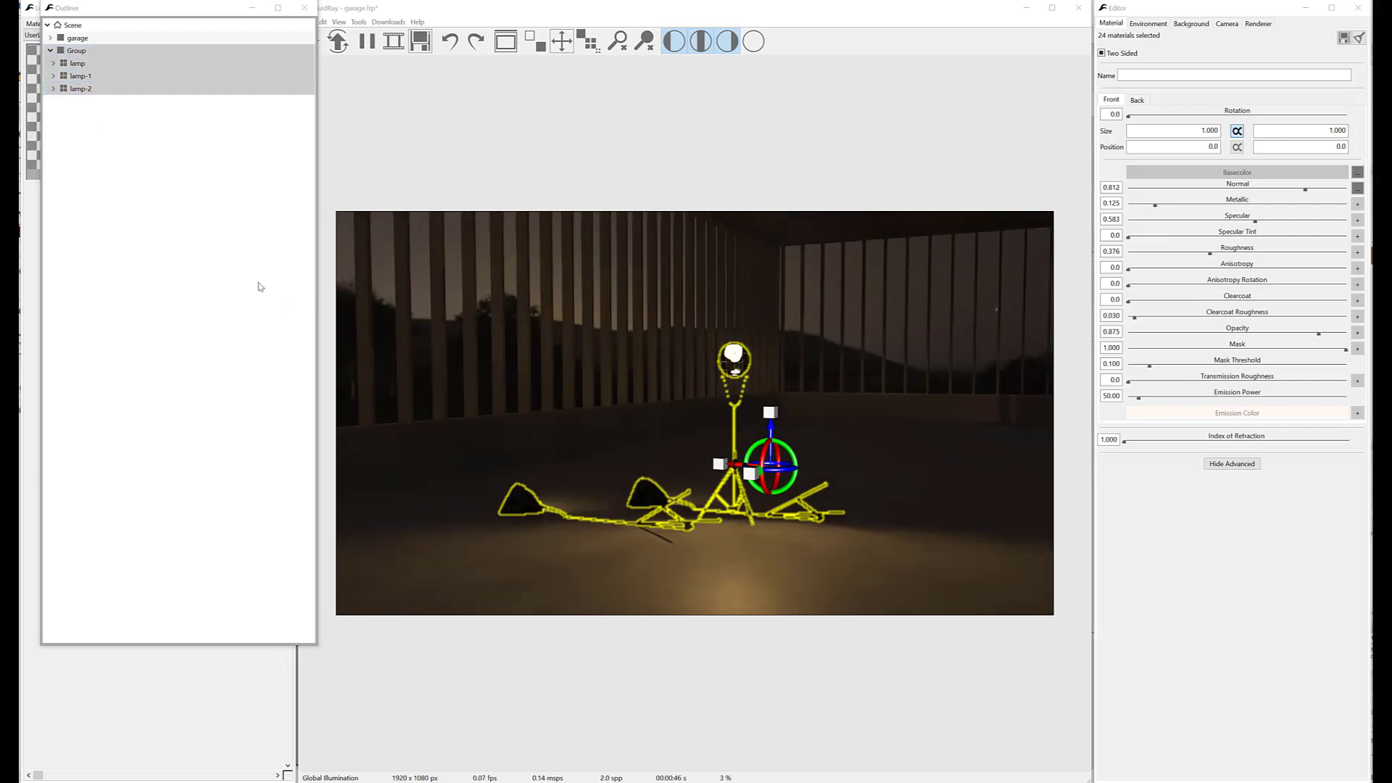
# Step: Rename the lamp group to 'Lamps' in the Outliner
pyautogui.click(77, 52)
pyautogui.click(85, 54)
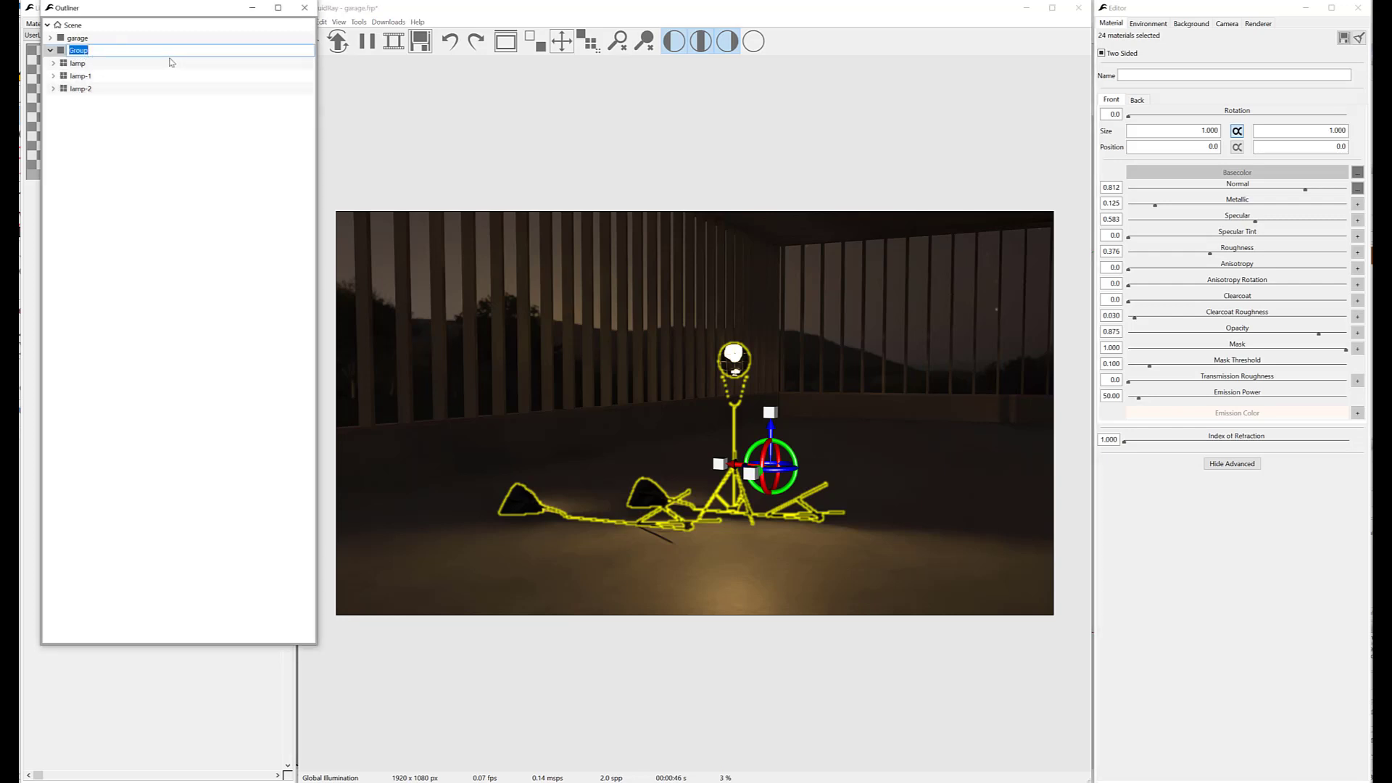
pyautogui.write('Lamps')
pyautogui.press('Return')
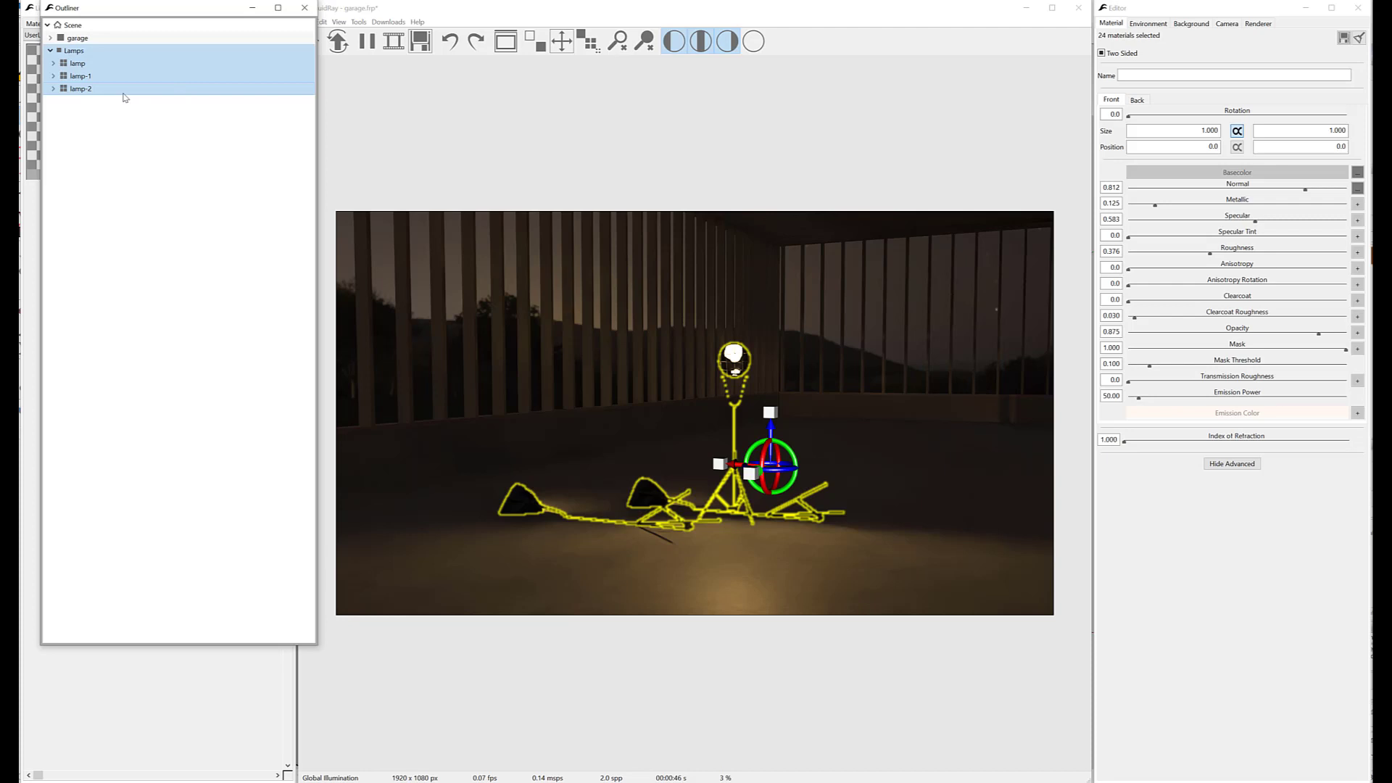
# Step: Ungroup Lamps, confirming the render restart, then select lamp-1 on its own
pyautogui.rightClick(73, 52)
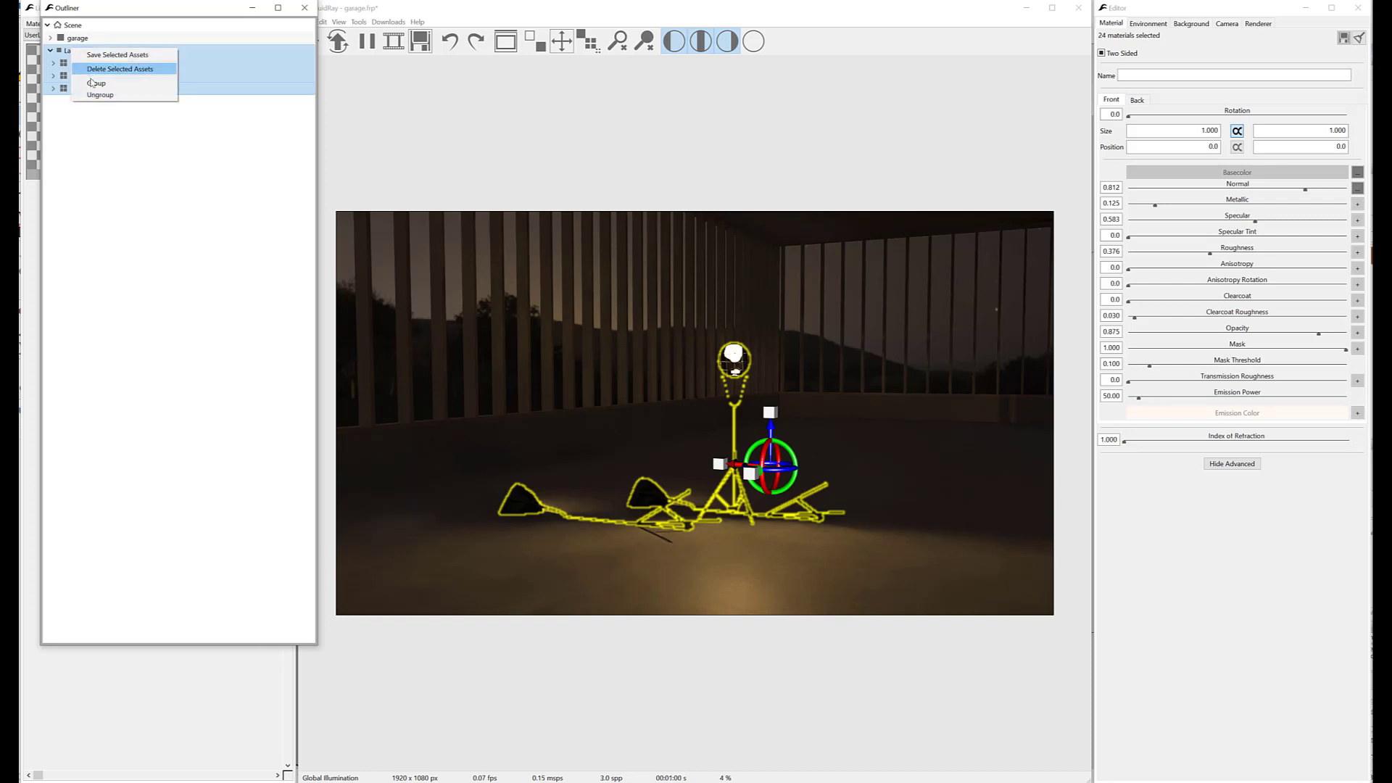
pyautogui.click(106, 96)
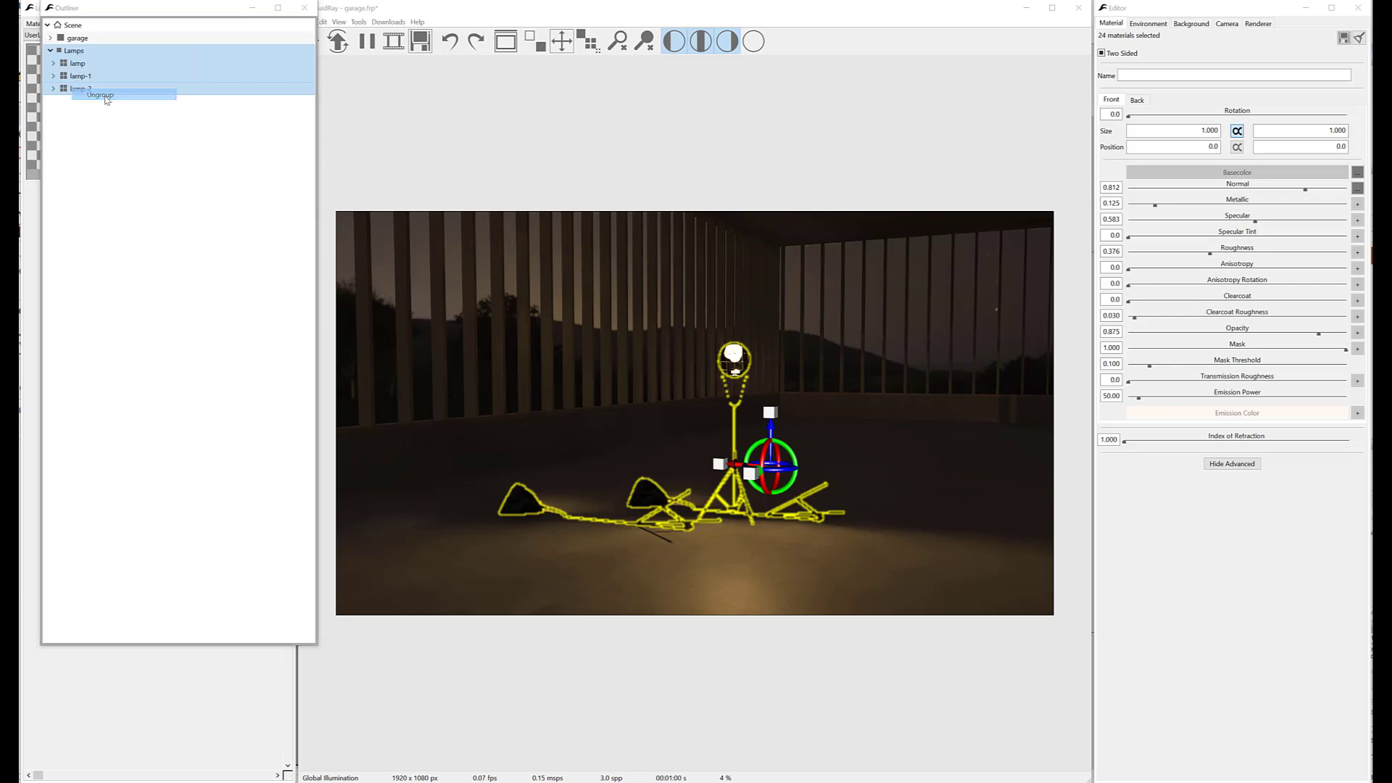
pyautogui.click(778, 405)
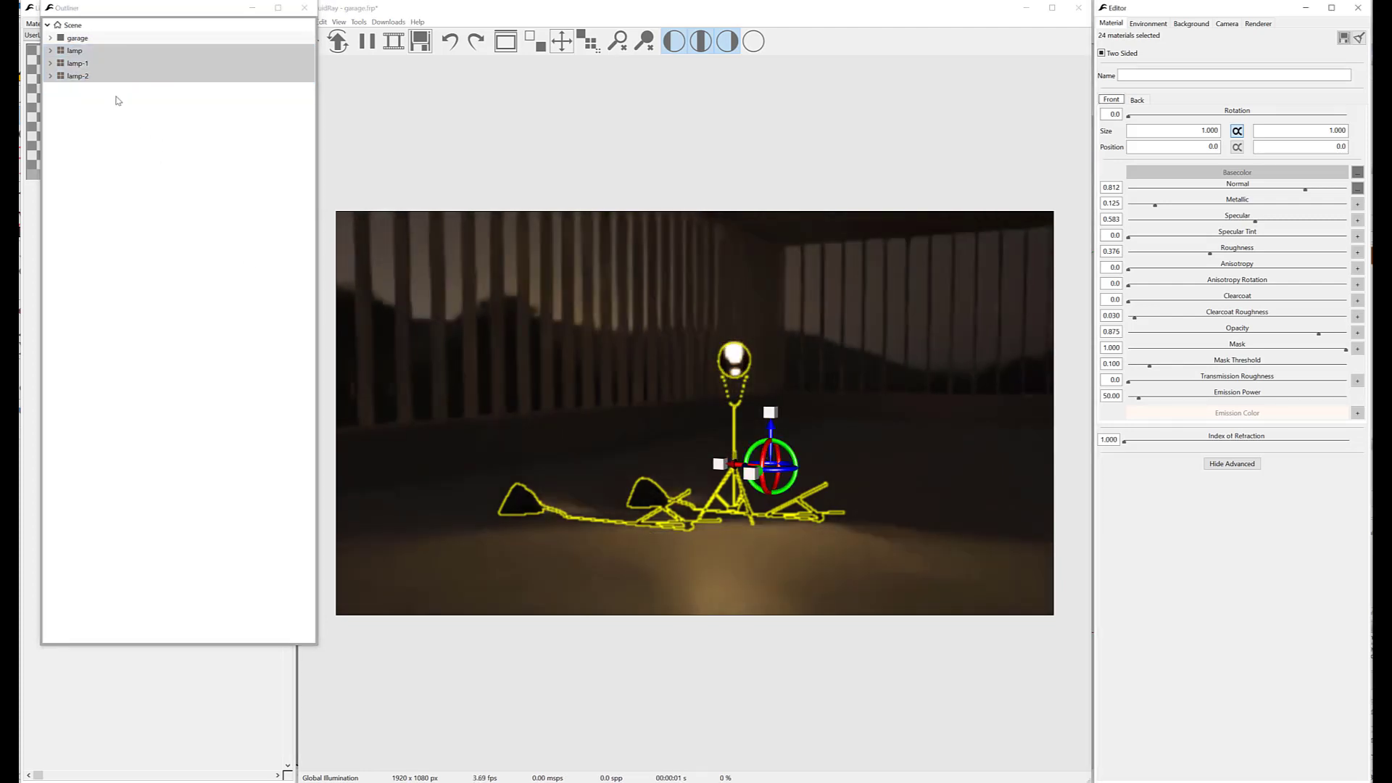
pyautogui.click(76, 76)
pyautogui.click(75, 76)
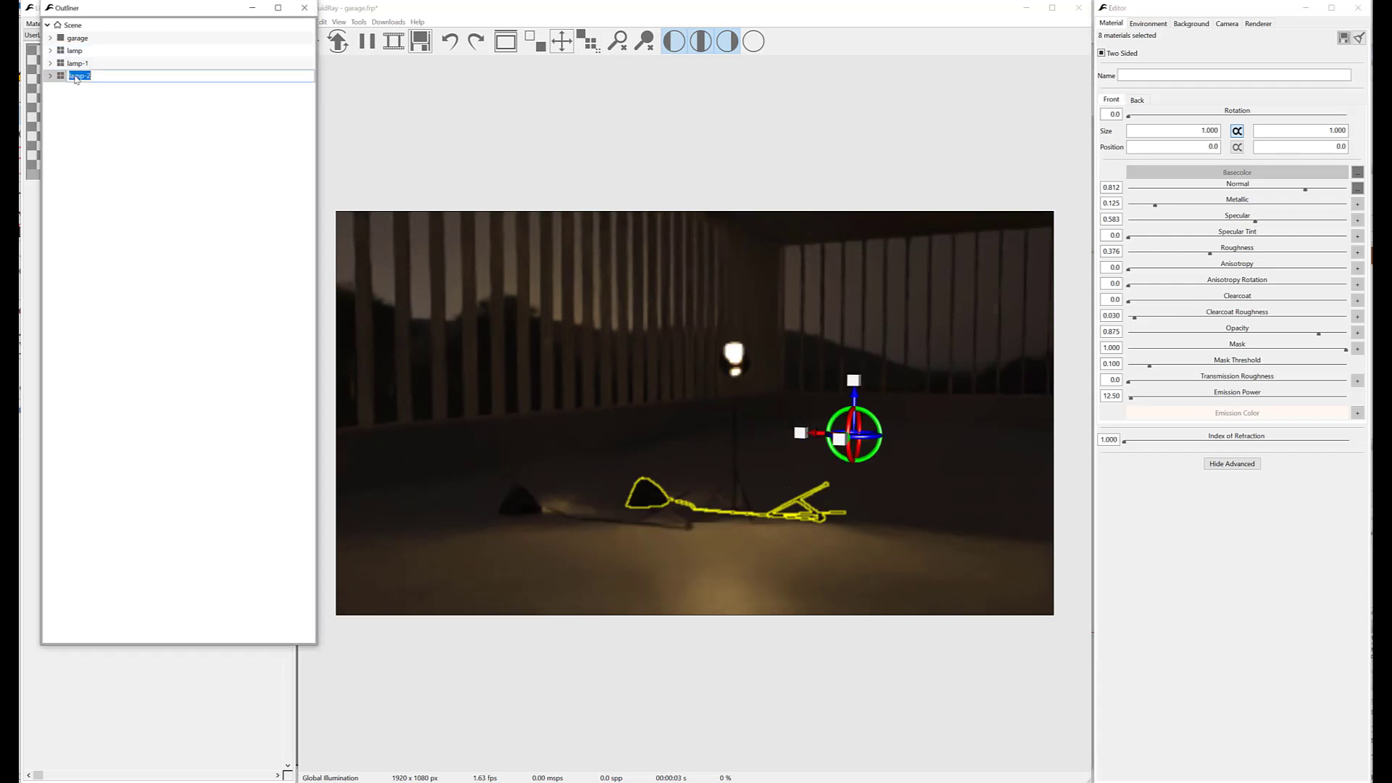
pyautogui.click(81, 64)
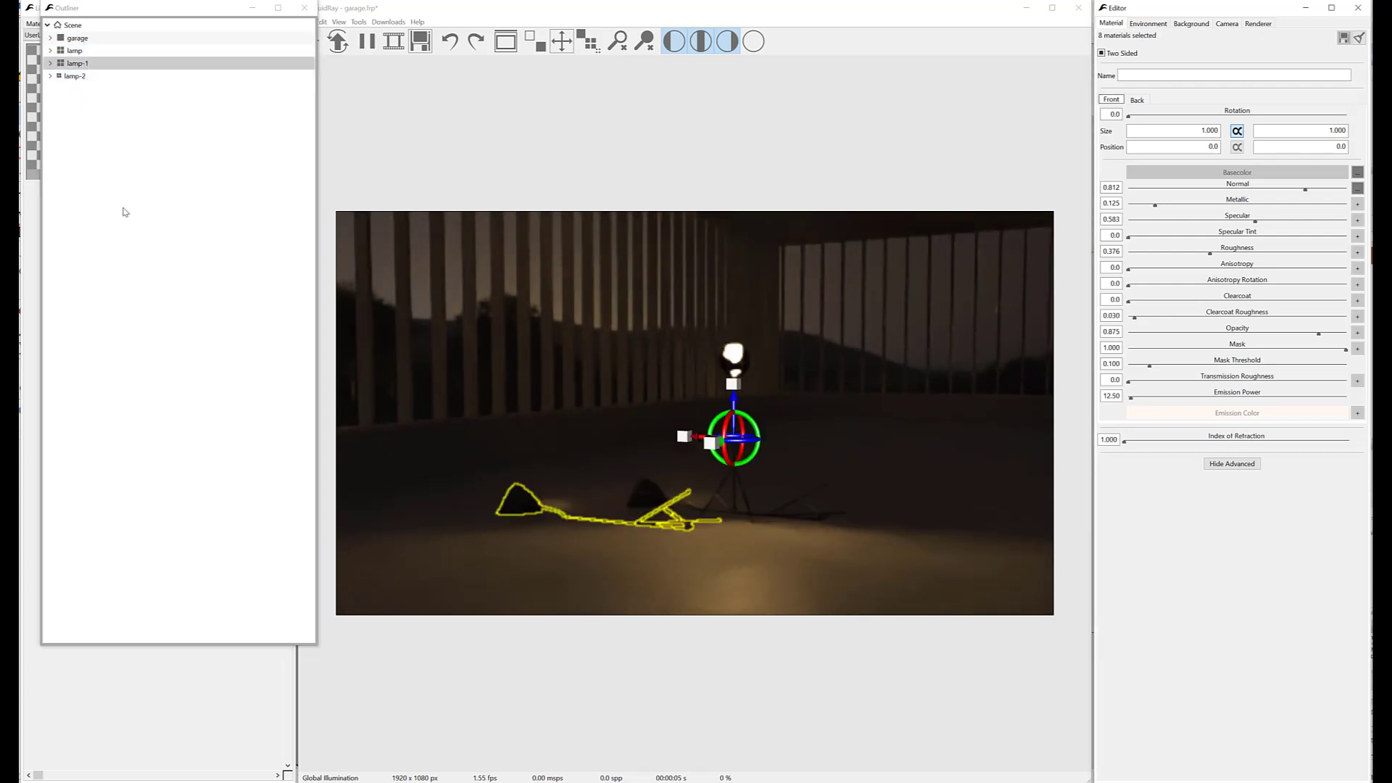
# Step: Delete lamp-1 from the garage scene using Delete Selected Assets
pyautogui.rightClick(76, 65)
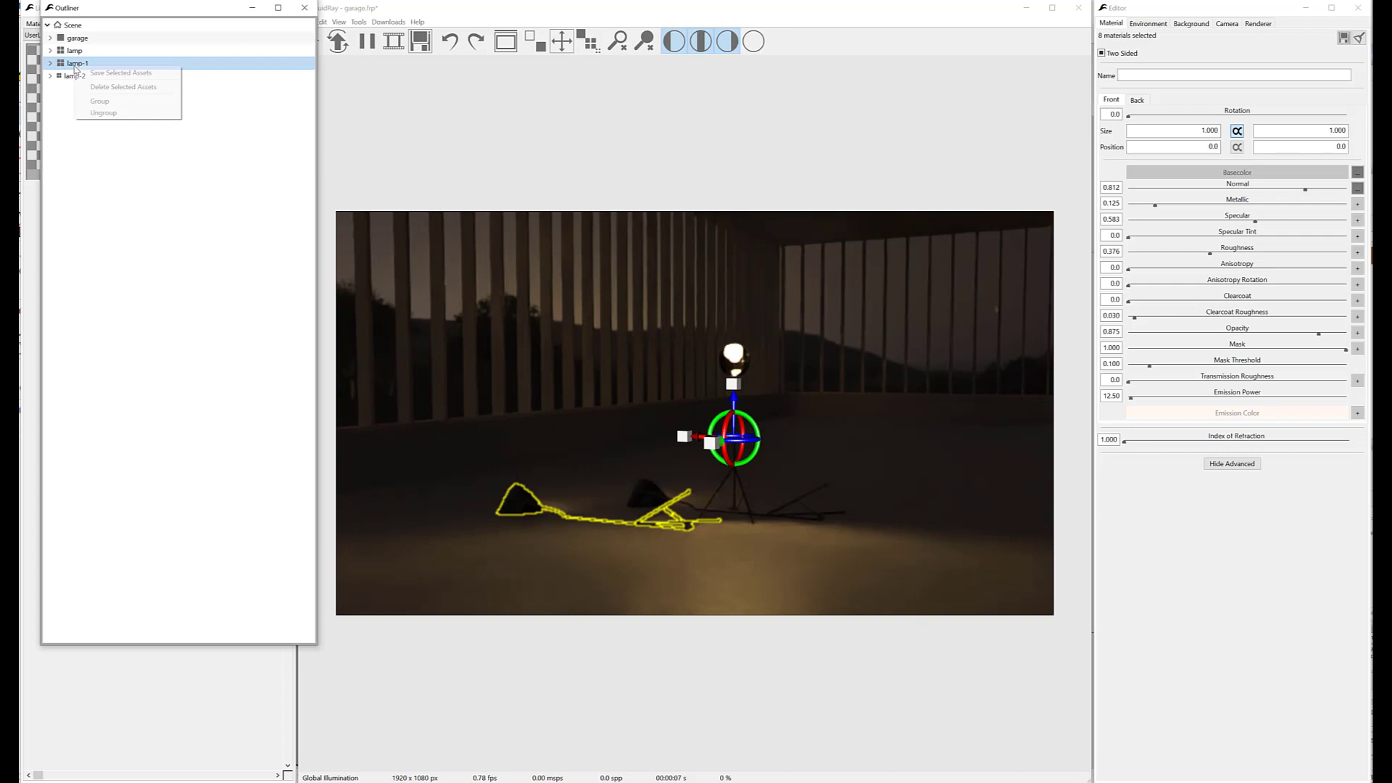
pyautogui.click(101, 87)
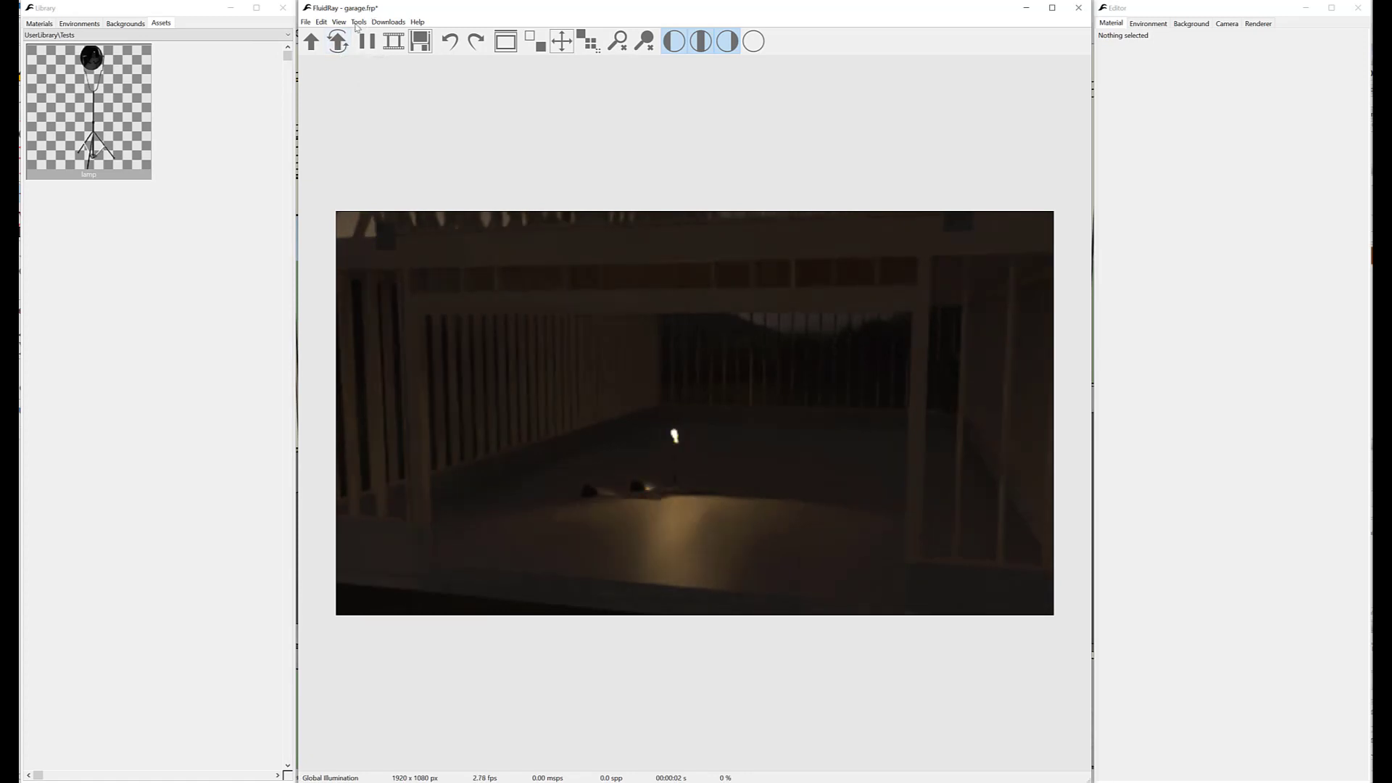
# Step: Bring up the Import model dialog with the Re-import Model toolbar button
pyautogui.click(338, 42)
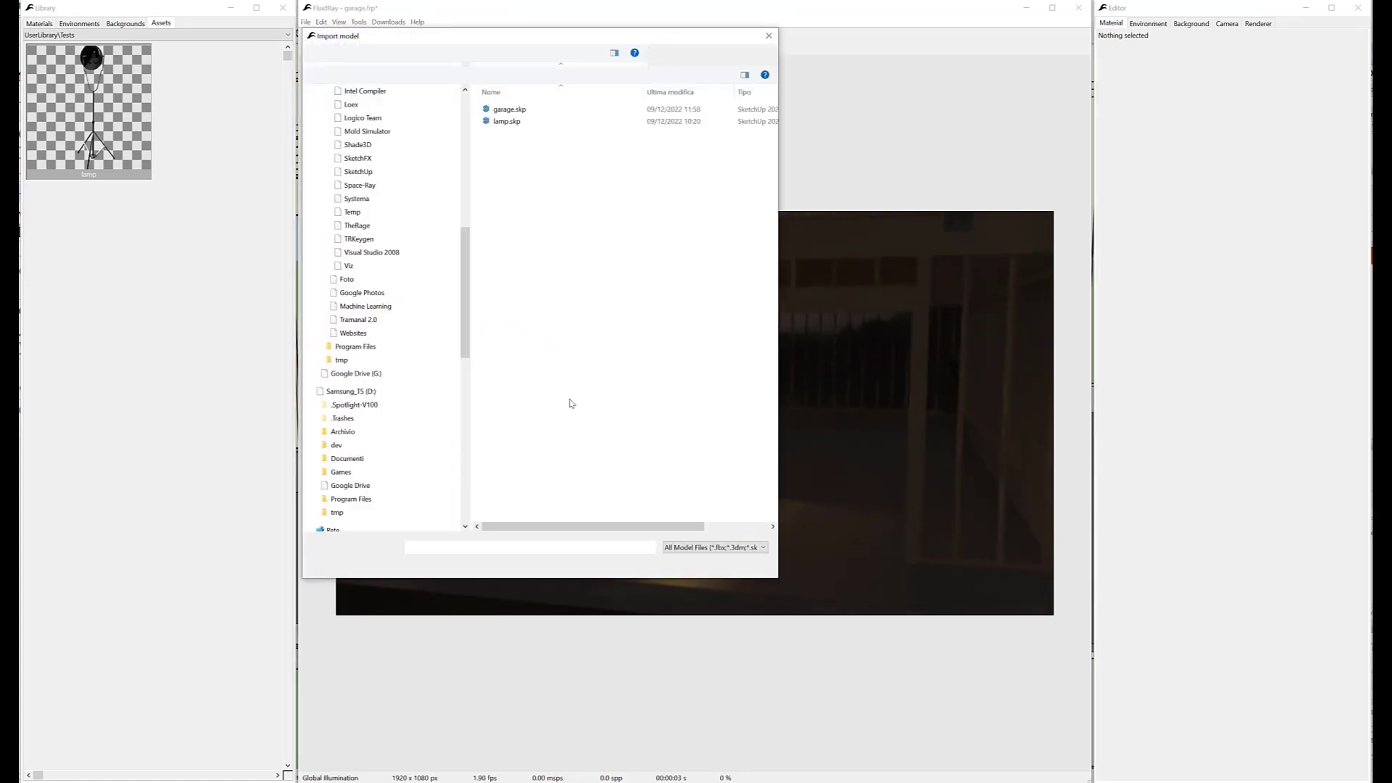